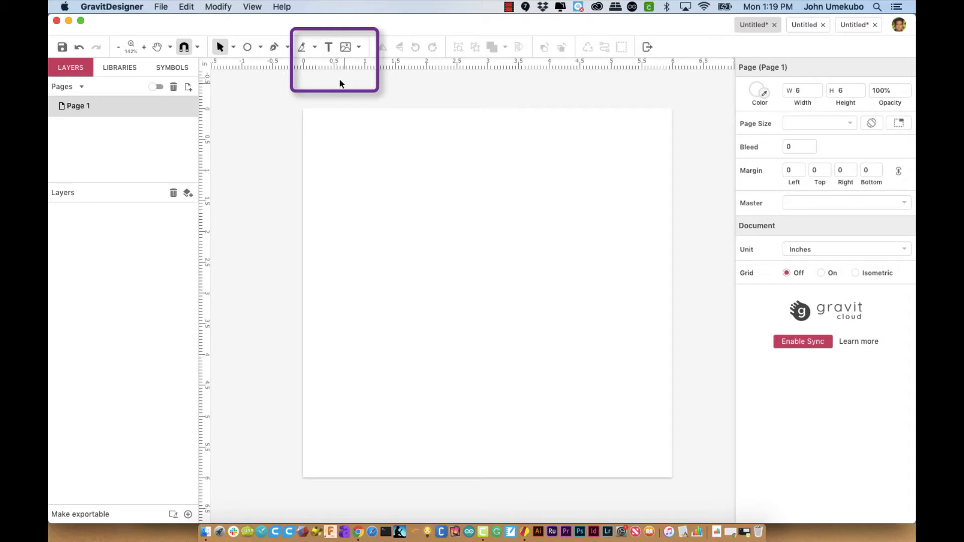
Step: Add a text frame about 2.83 by 1.04 in on the page's upper half reading "Welcome to the show!"
left_click(329, 50)
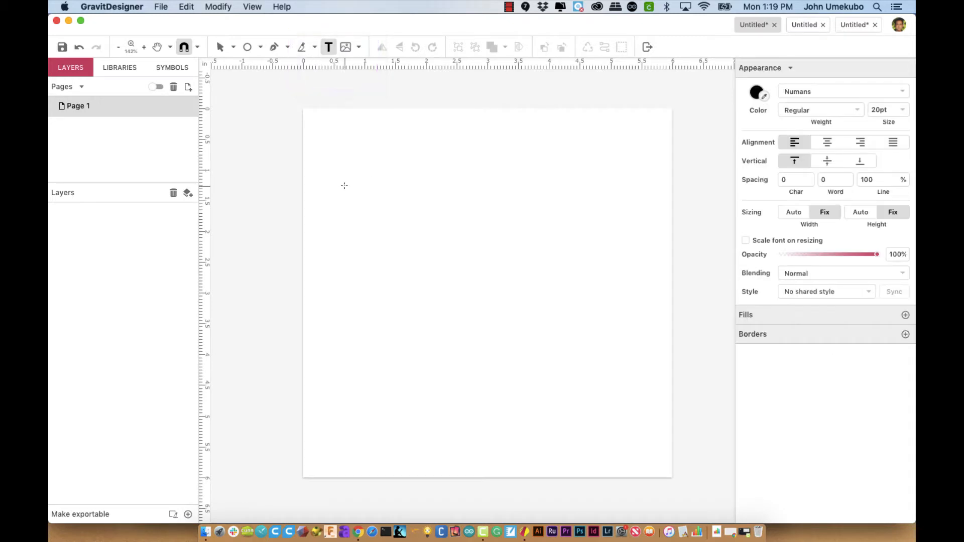
left_click_drag(344, 187, 519, 250)
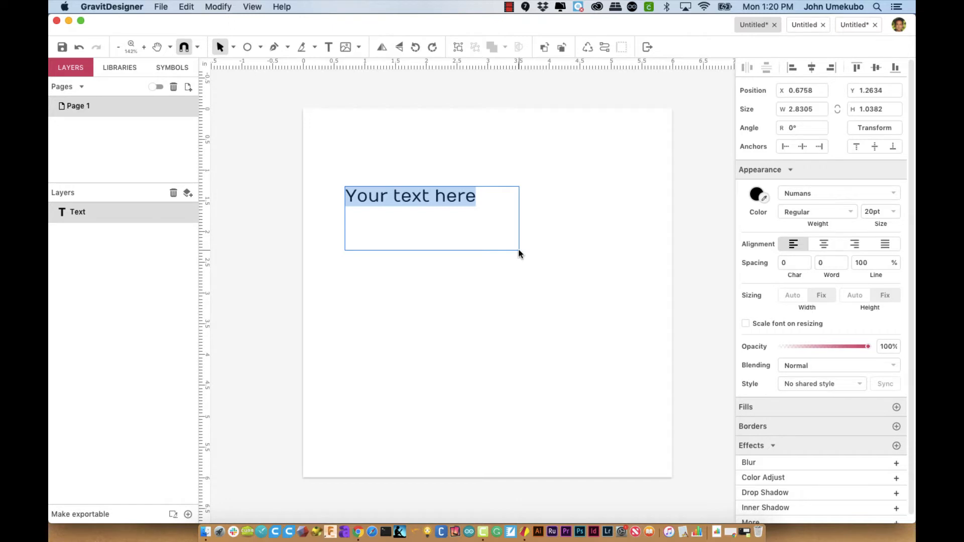
type("Welcome to ")
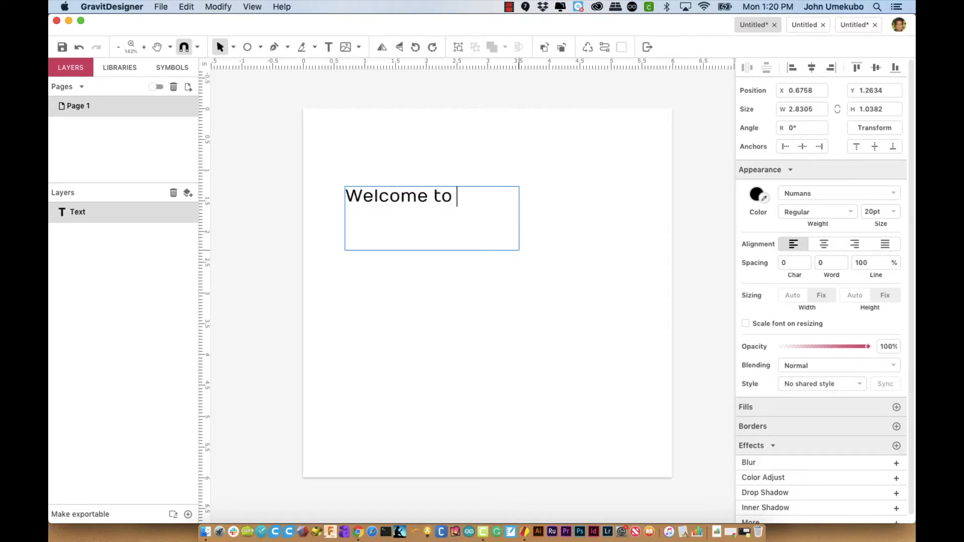
type("the show!")
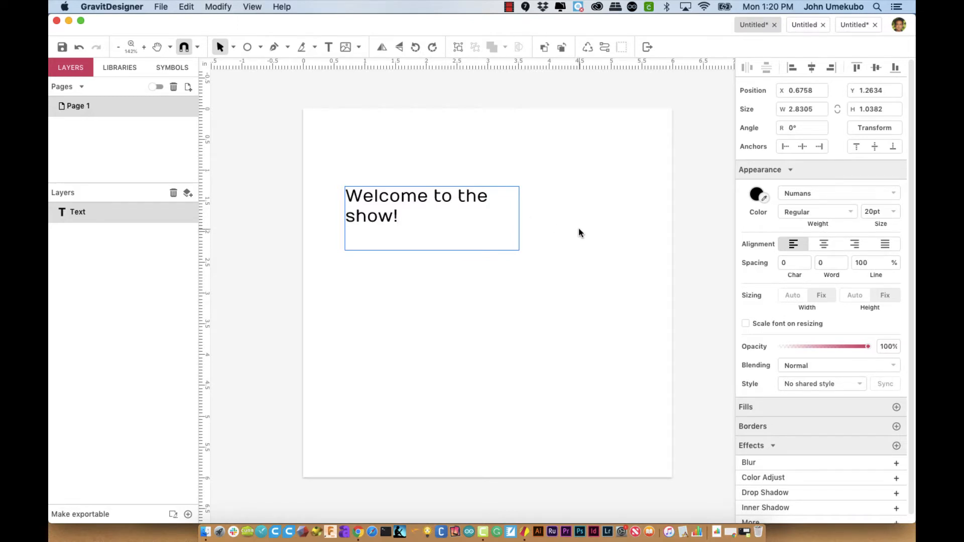
key("Escape")
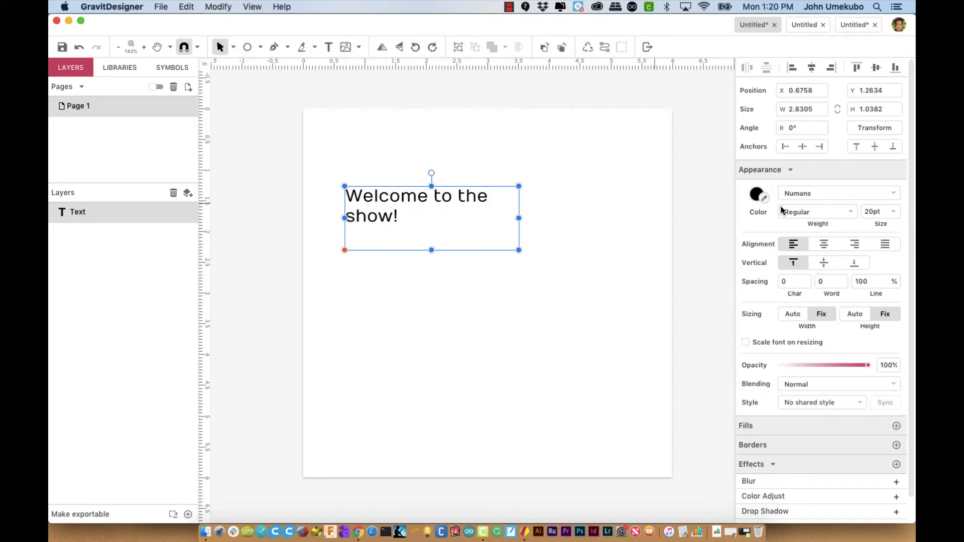
Step: Change the text's font to the web font Goblin One
left_click(894, 191)
left_click(894, 192)
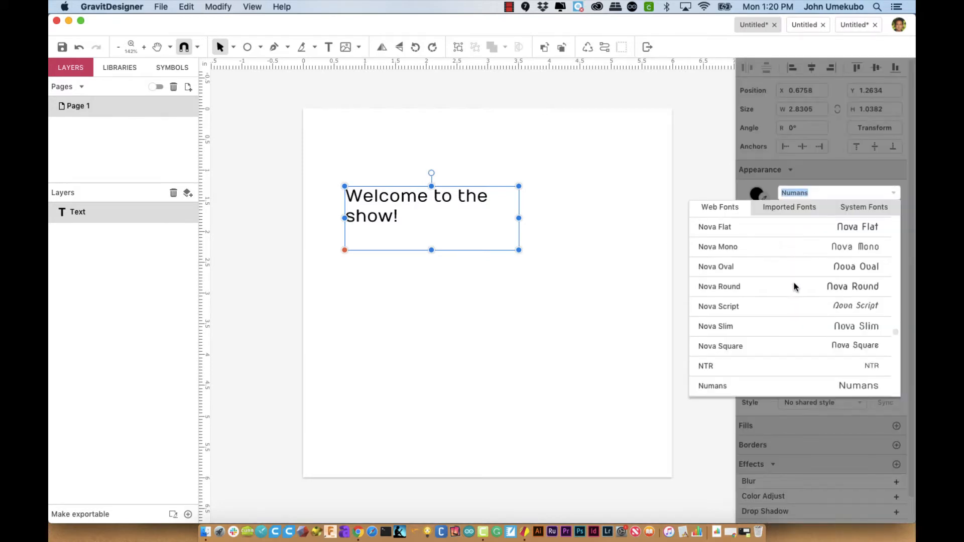
scroll(795, 281, "up", 2)
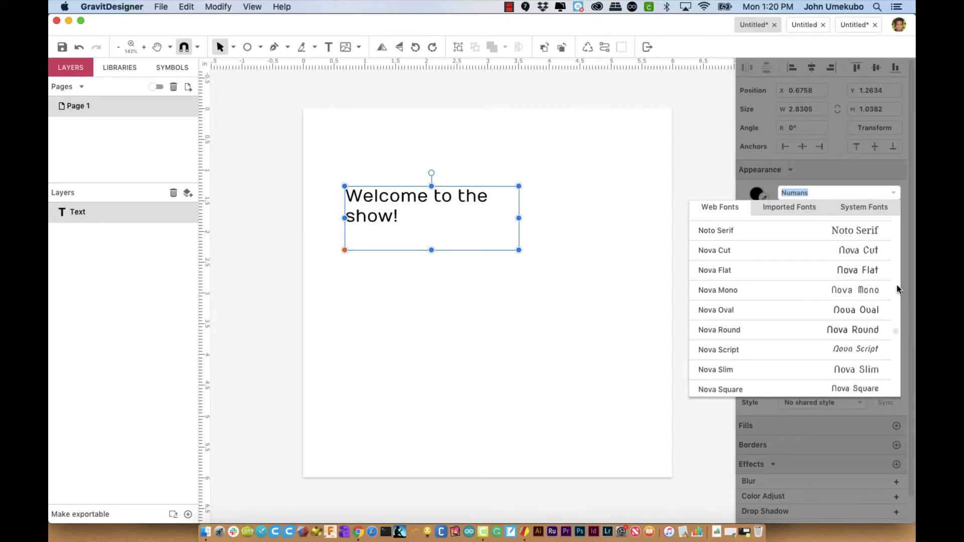
scroll(884, 285, "up", 15)
scroll(872, 285, "up", 10)
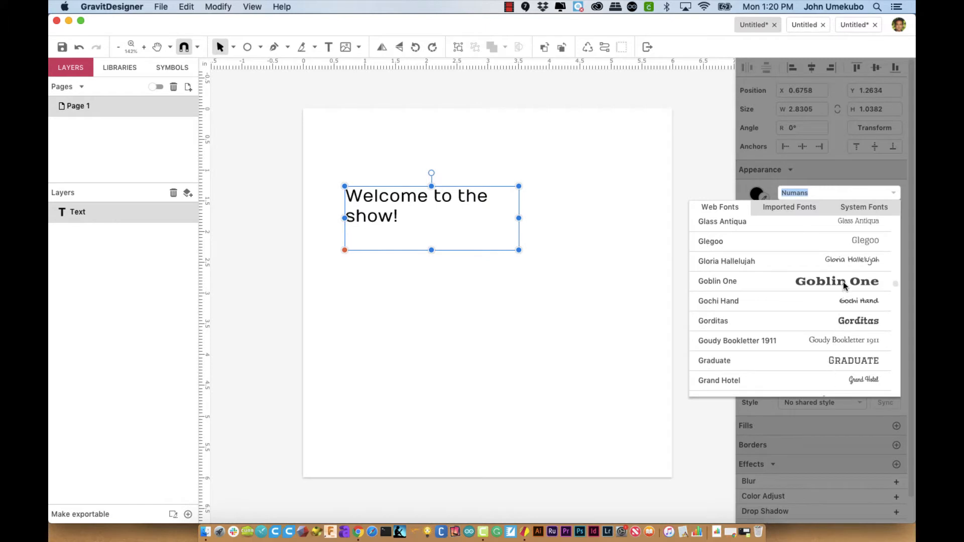
left_click(842, 282)
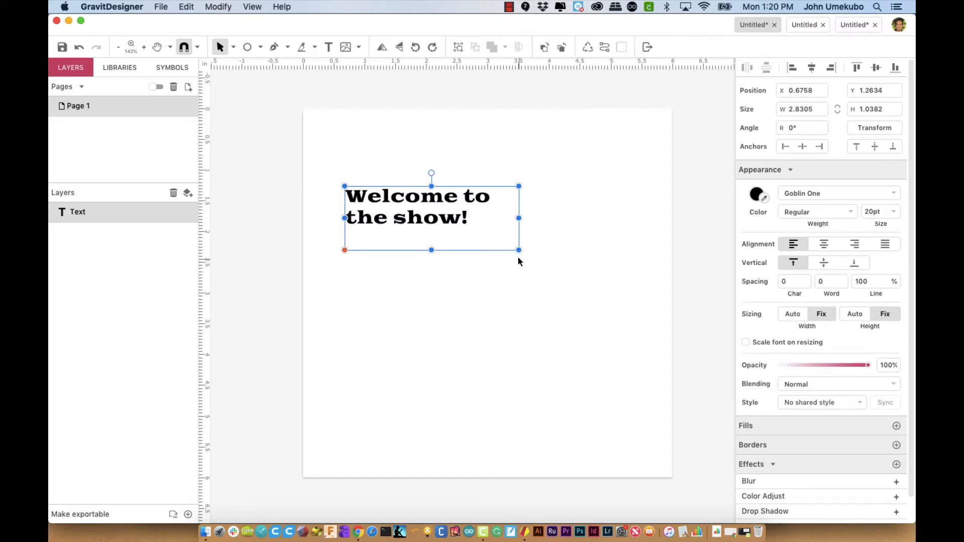
Step: Resize the text frame to about 4.91 by 0.61 in so the sentence fits one line, and shift it slightly up and left
left_click_drag(518, 250, 646, 223)
double_click(576, 200)
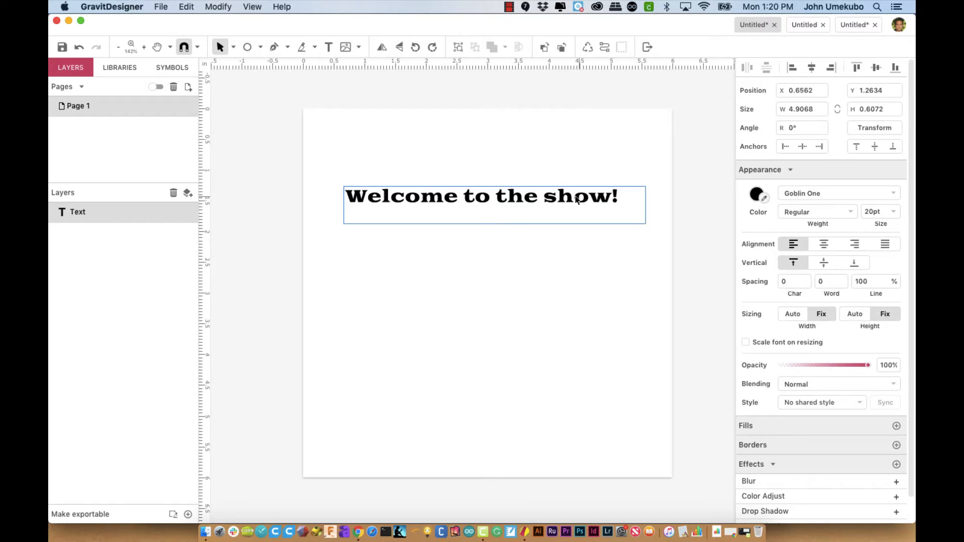
left_click_drag(576, 200, 561, 195)
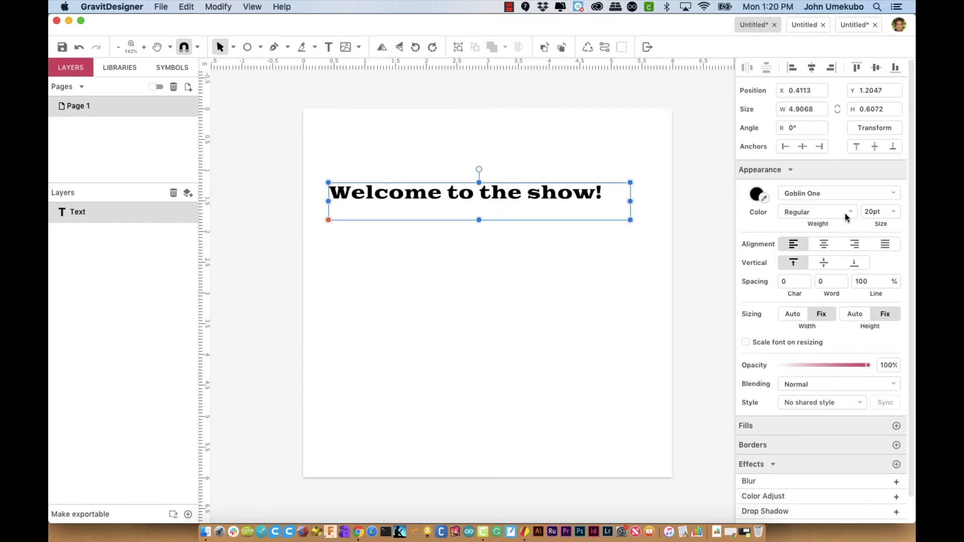
left_click(894, 212)
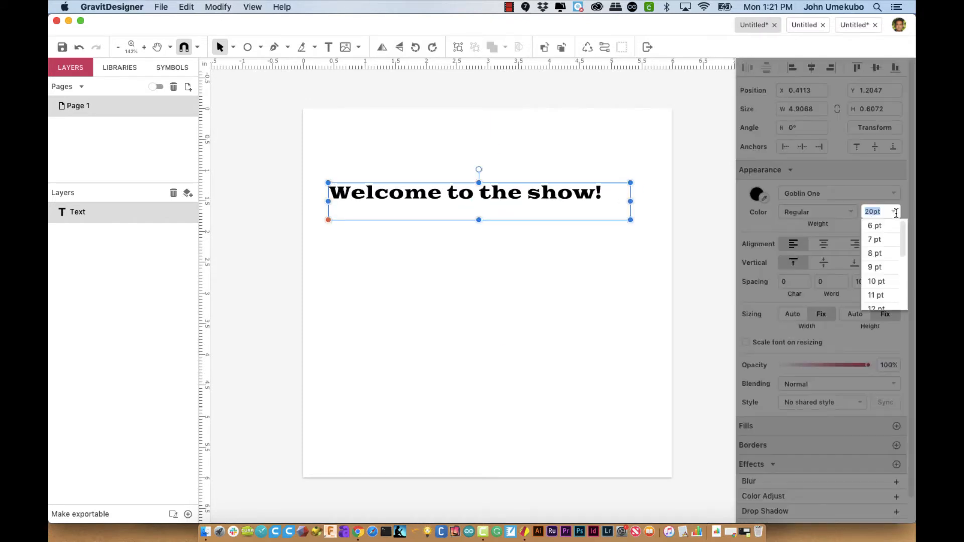
left_click(896, 212)
left_click(896, 212)
Step: Set the text color to red, #FF0000
left_click(754, 195)
left_click(757, 194)
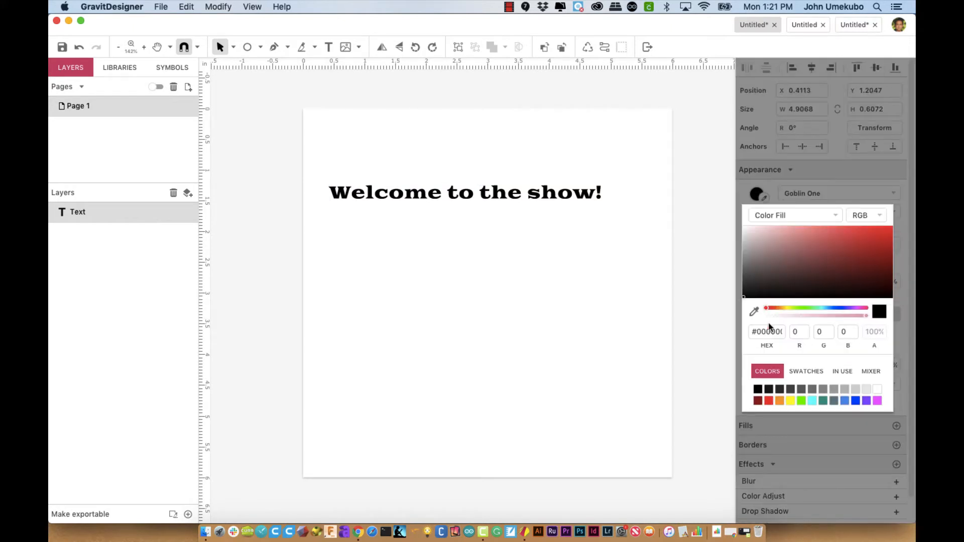
left_click(768, 402)
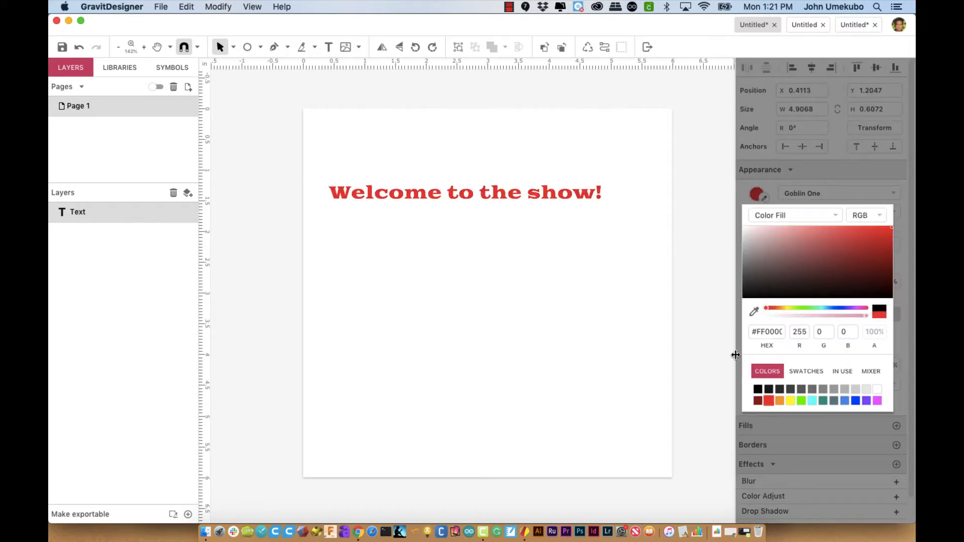
left_click(721, 327)
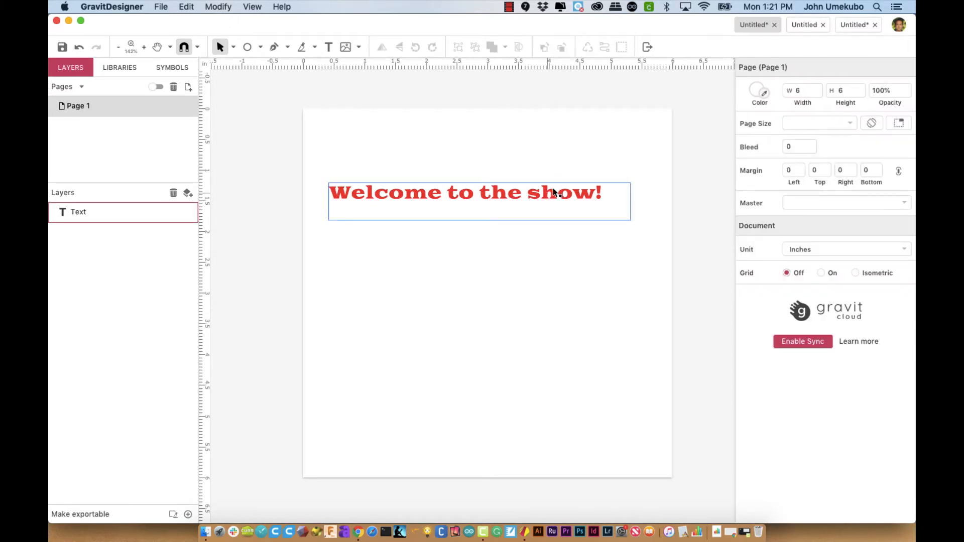
Step: Move the text frame to about X 0.67, Y 1.08 in and center-align its text
left_click_drag(549, 195, 564, 188)
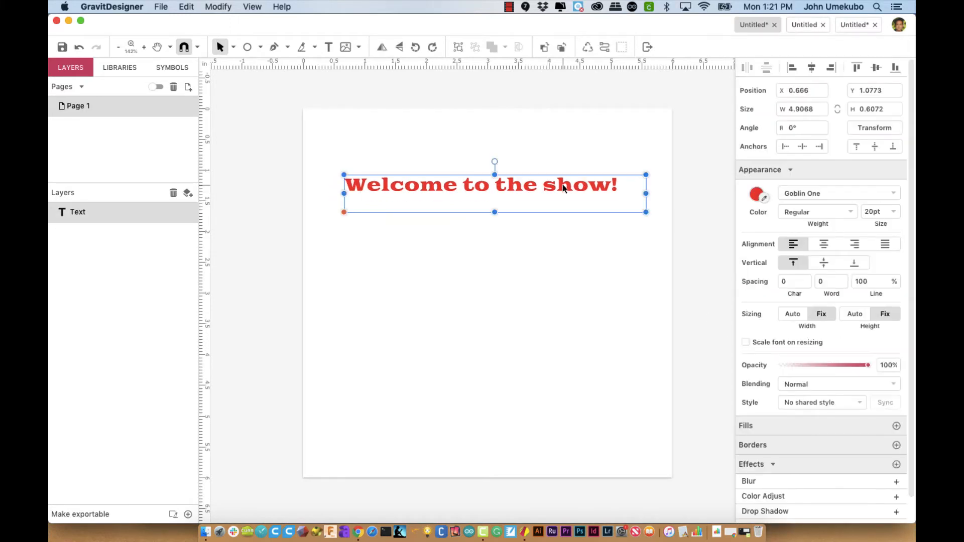
left_click(826, 245)
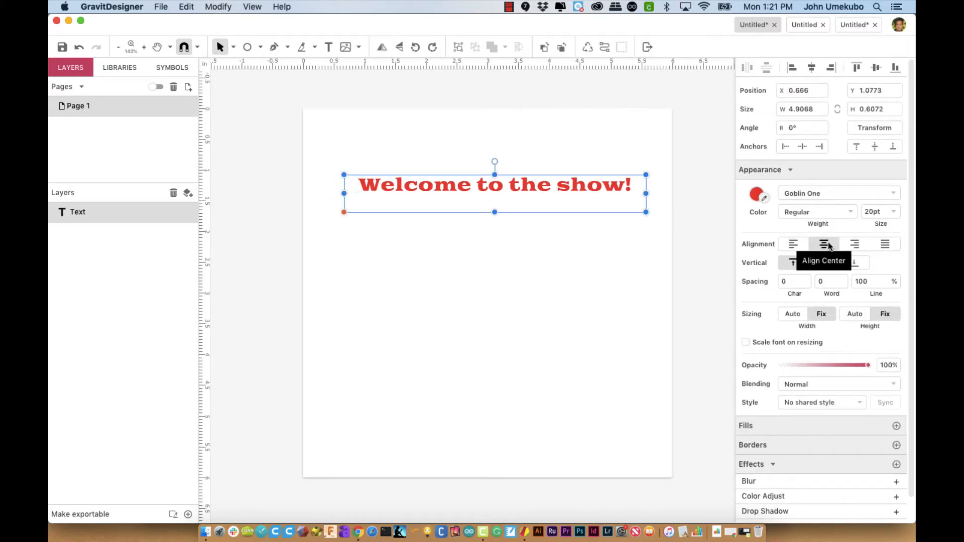
left_click(854, 245)
left_click(793, 244)
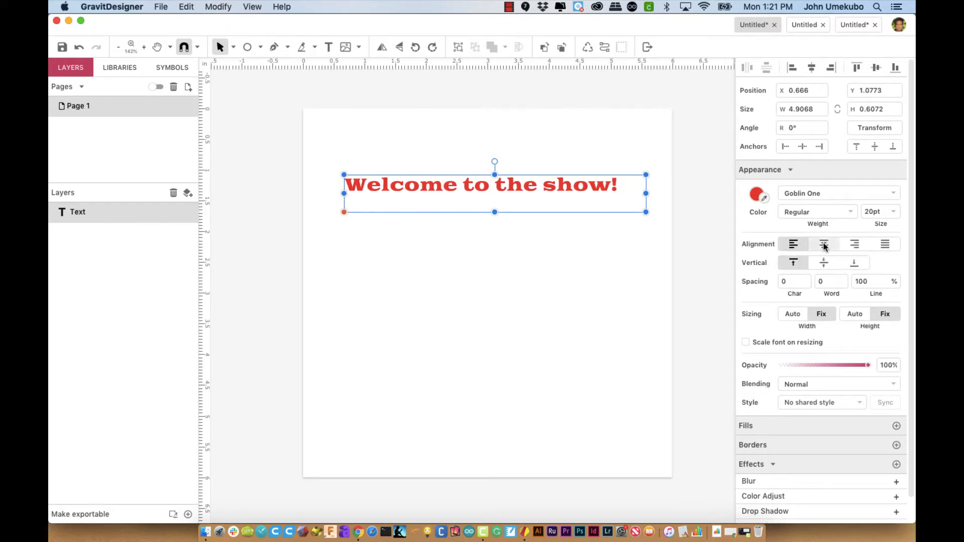
left_click(824, 244)
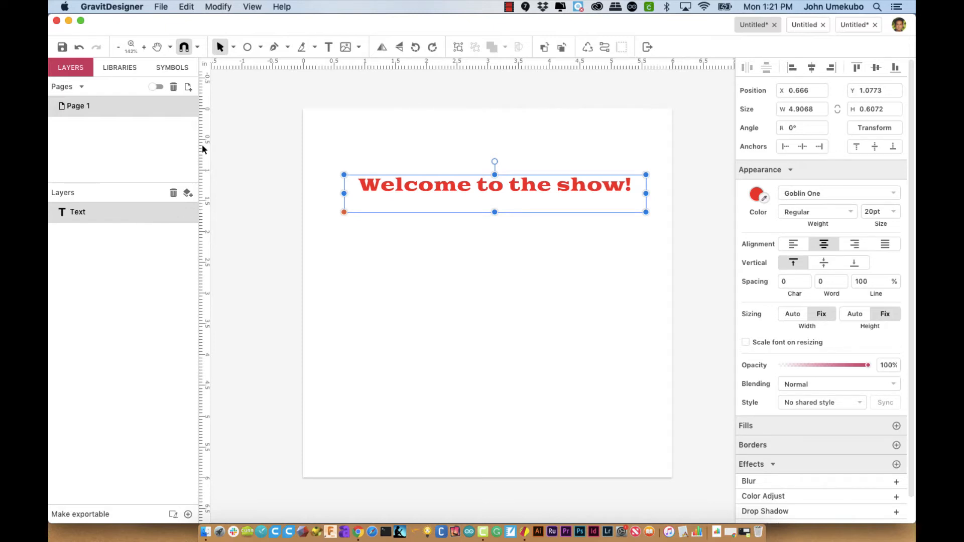
Step: Draw an open wavy path about 4.7 in wide and 0.47 in high, and place it below the text at about X 0.67, Y 3 in
left_click(274, 49)
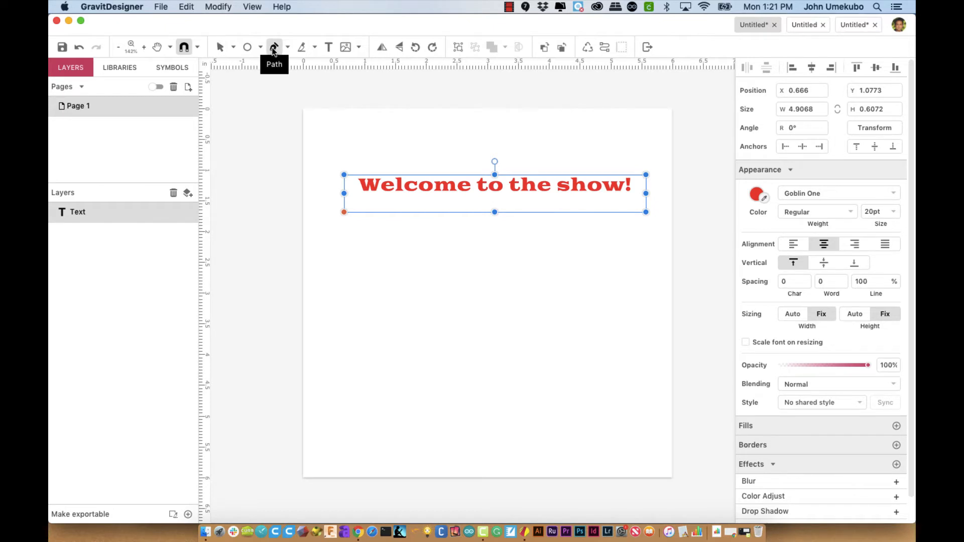
left_click(320, 338)
left_click_drag(425, 320, 466, 324)
left_click_drag(530, 345, 565, 337)
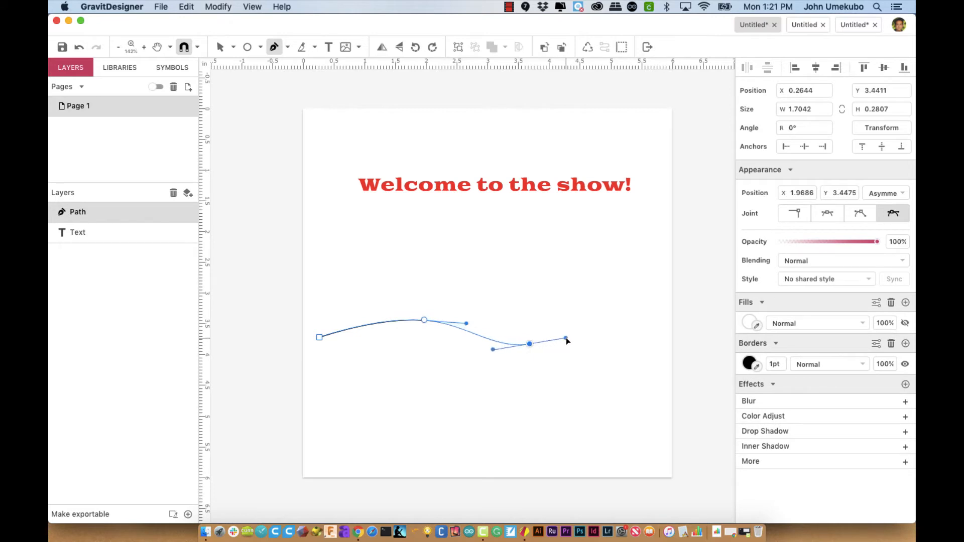
left_click(609, 316)
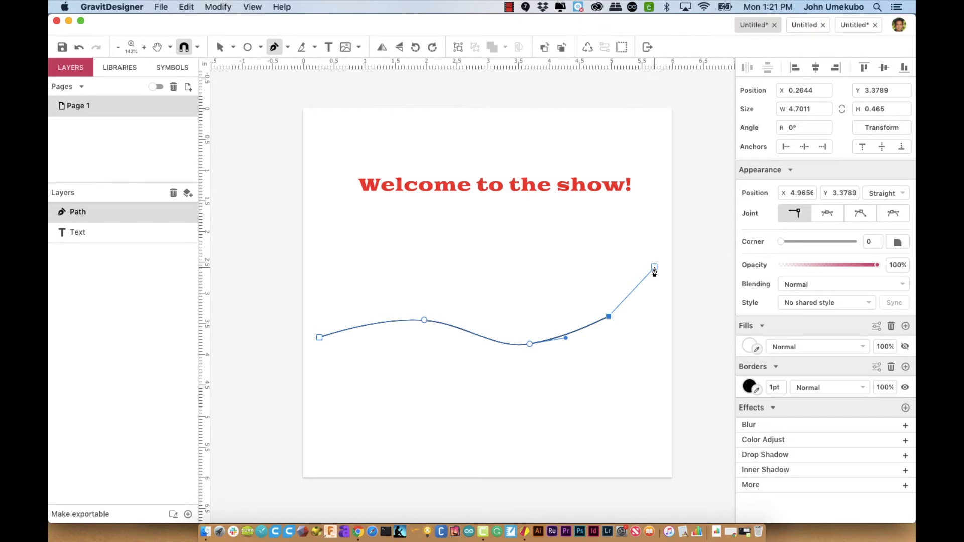
key("Escape")
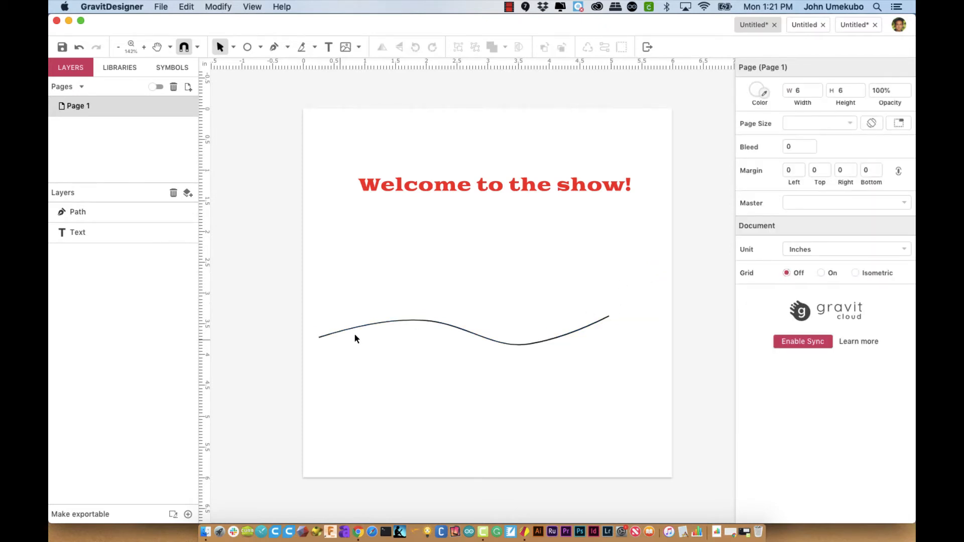
left_click_drag(480, 338, 508, 314)
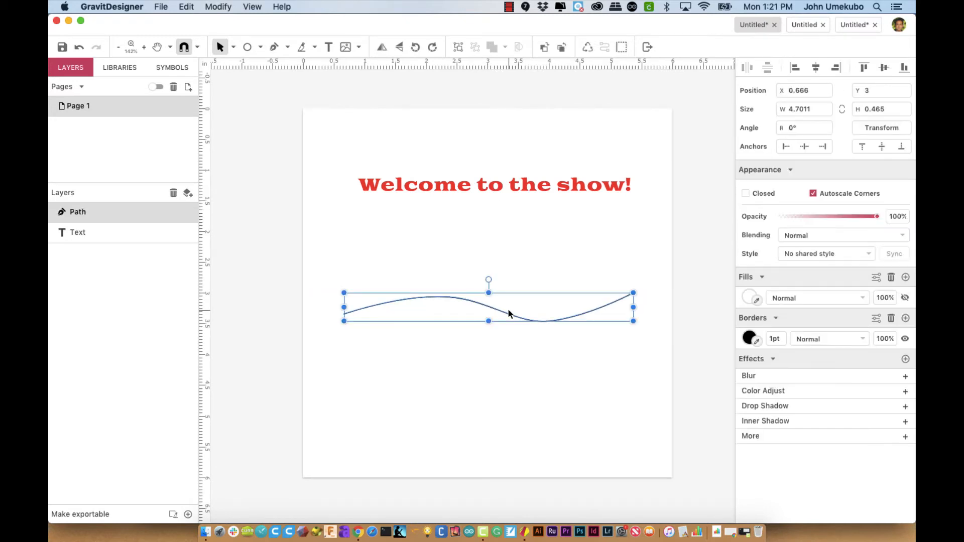
Step: Attach the "Welcome to the show!" text to the wavy path
left_click(449, 187)
left_click_drag(291, 148, 615, 364)
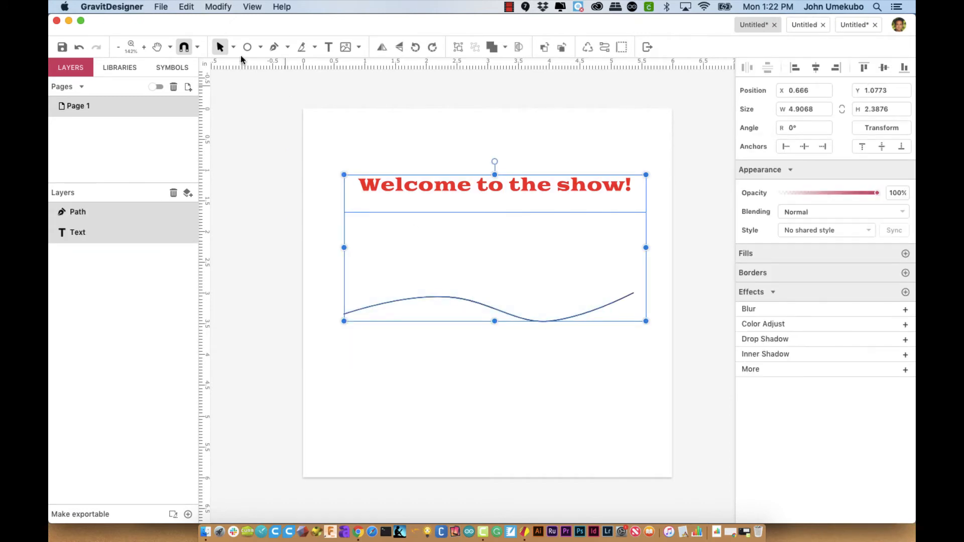
left_click(229, 6)
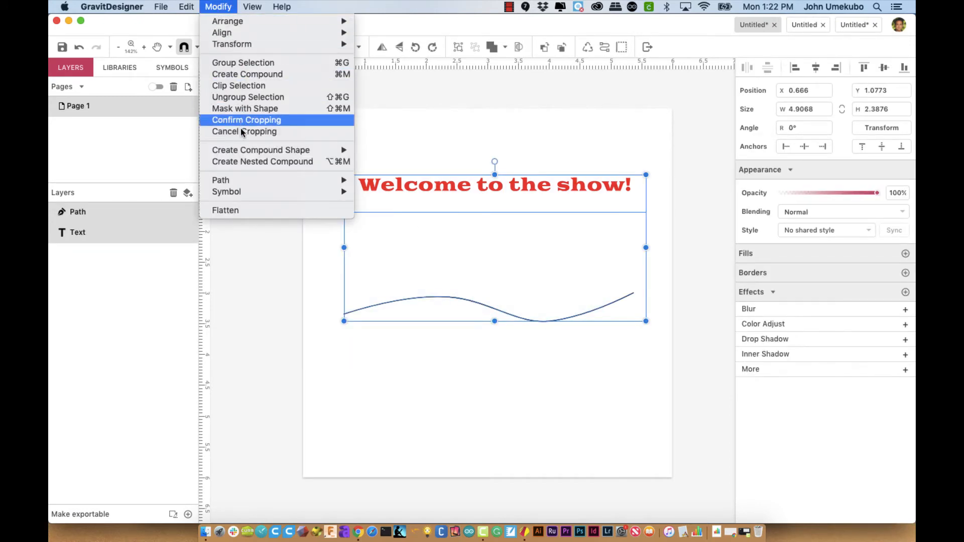
mouse_move(241, 180)
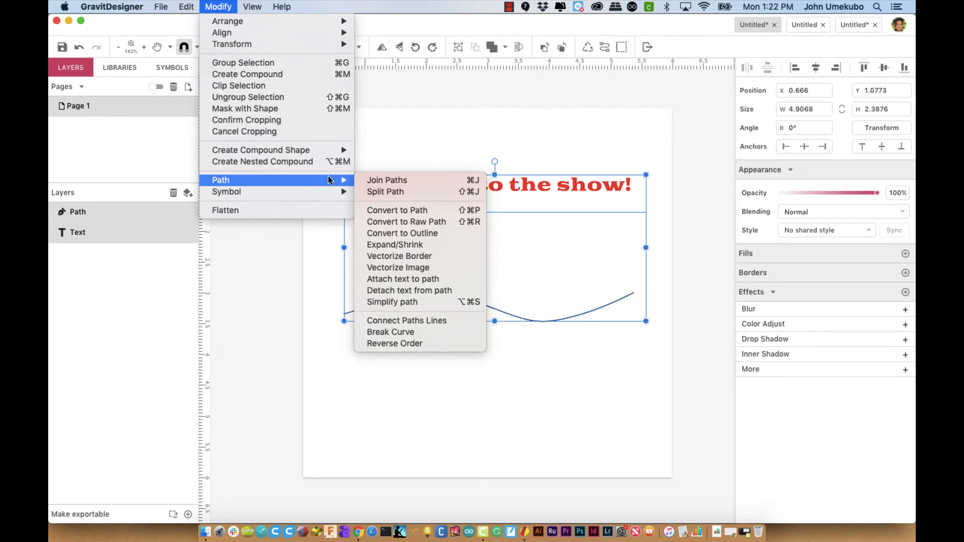
left_click(391, 280)
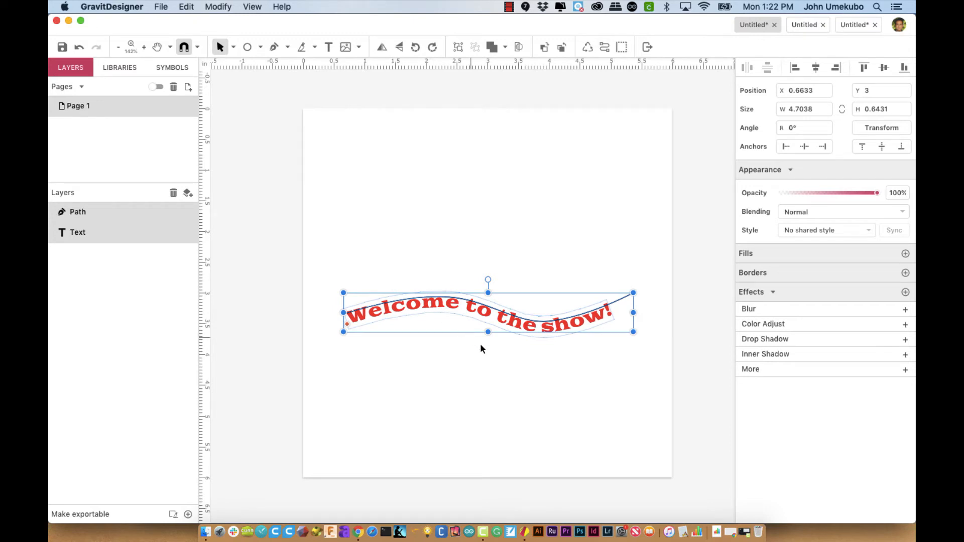
left_click(527, 378)
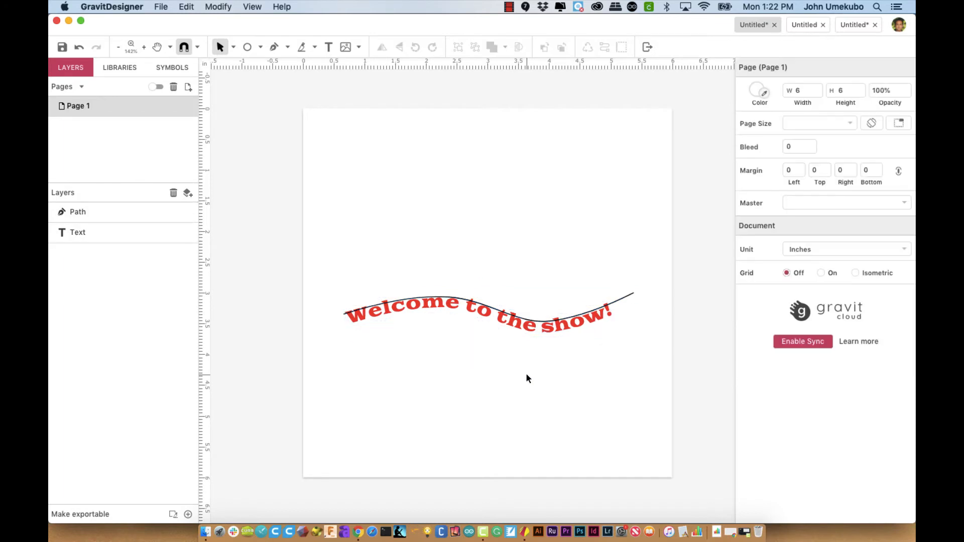
Step: Set the wavy path's border width to 0 pt
left_click(626, 296)
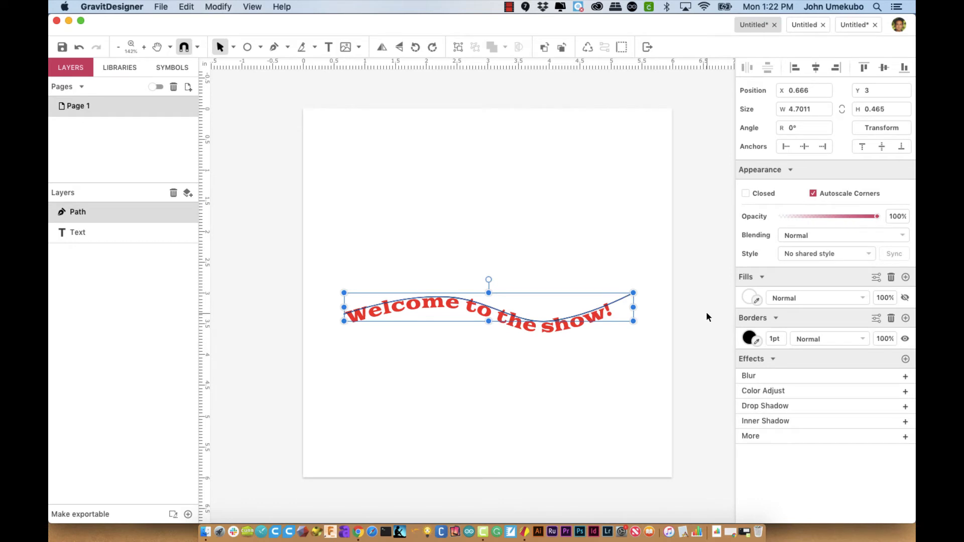
left_click_drag(776, 340, 768, 343)
type("0")
key("Return")
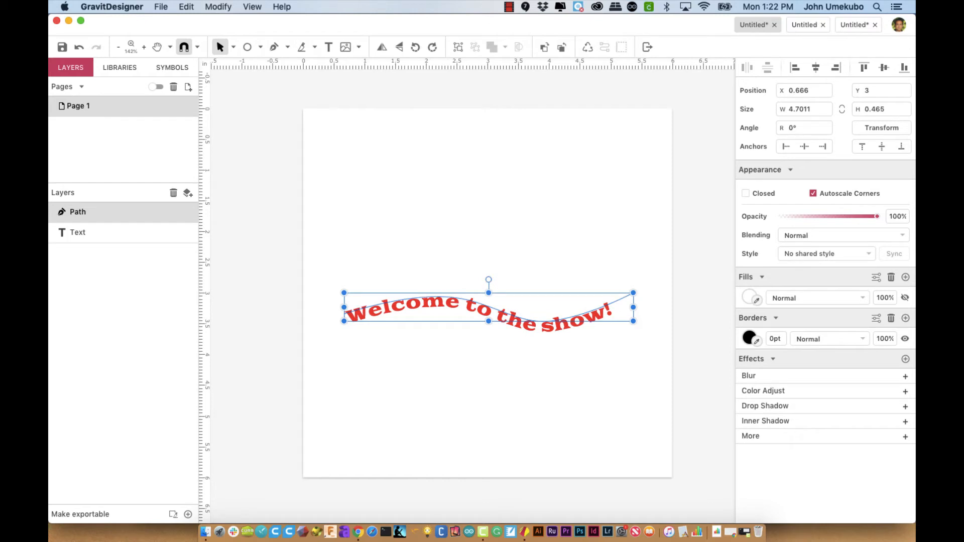
left_click(676, 331)
Step: Move the curved text down the page to about X 0.98, Y 4.16 in
mouse_move(563, 329)
left_mouse_down()
mouse_move(564, 294)
mouse_move(566, 328)
left_mouse_up()
left_click_drag(563, 289, 566, 329)
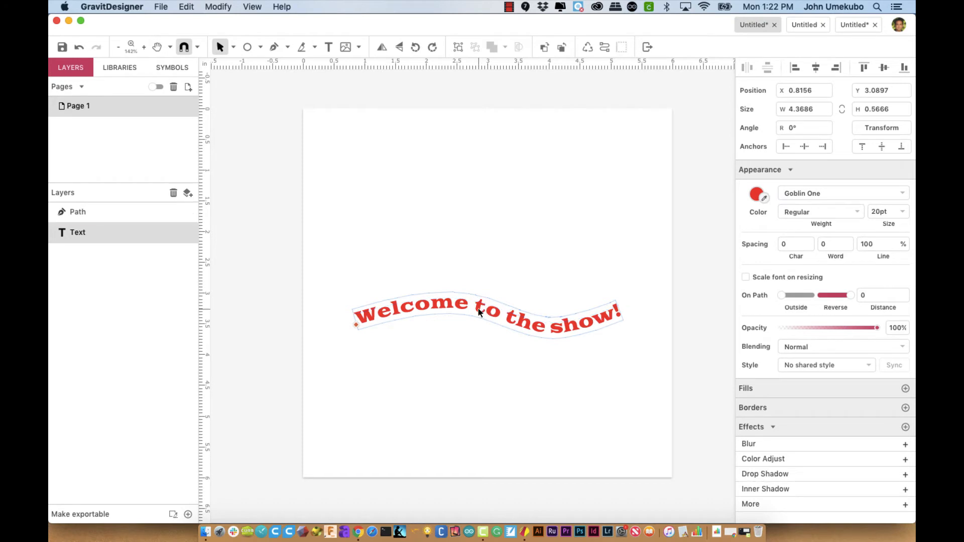
left_click_drag(479, 312, 492, 379)
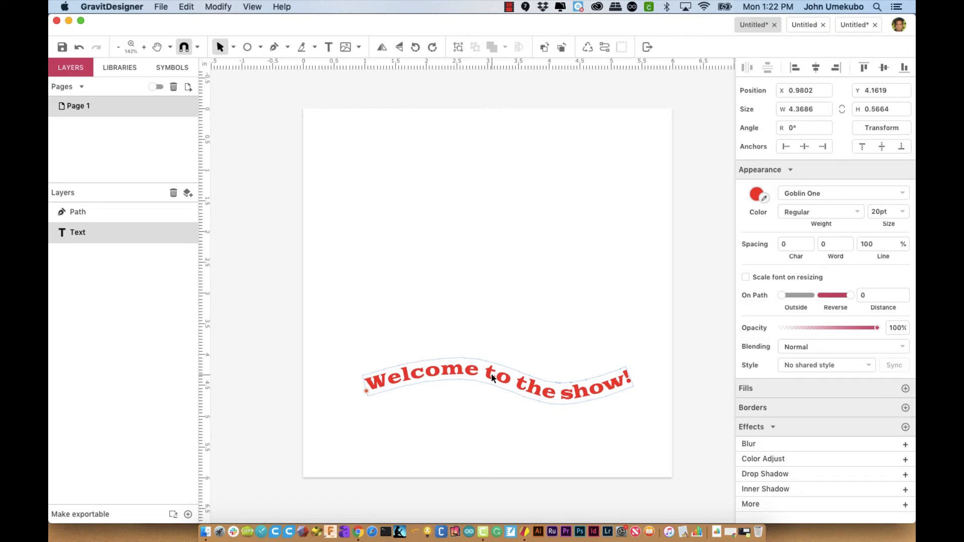
Step: Add a text box about 2.02 by 0.85 in at about X 1.31, Y 1.15 in, reading "Hello!"
left_click(332, 47)
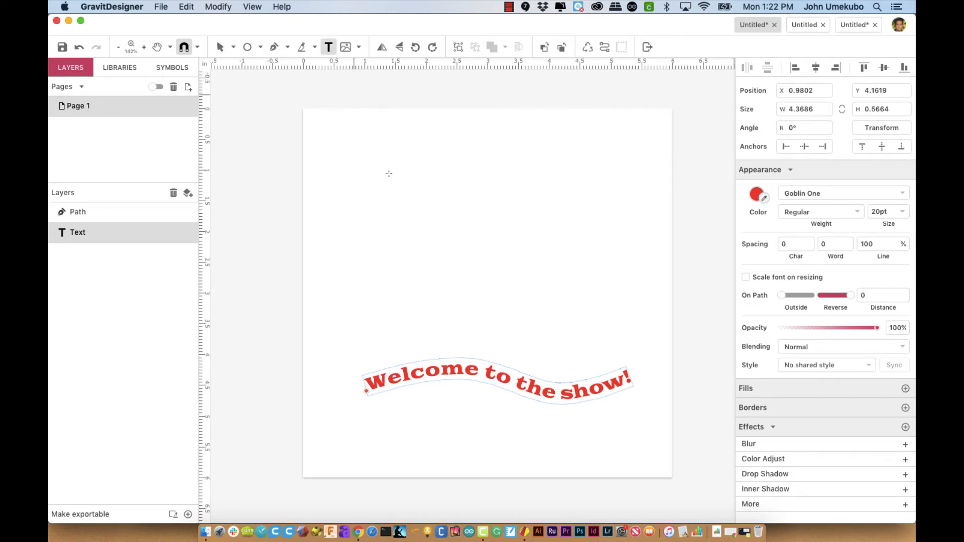
left_click_drag(384, 180, 508, 231)
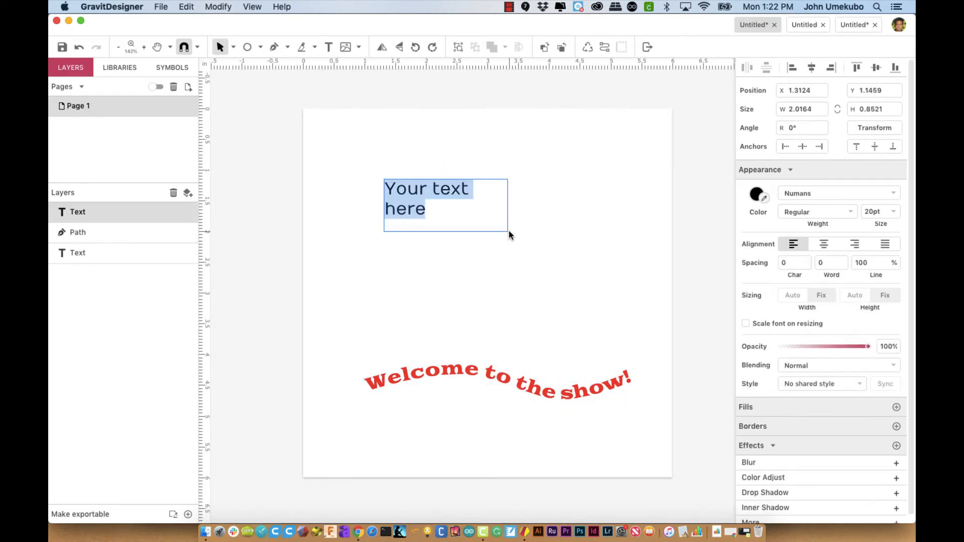
type("Hel")
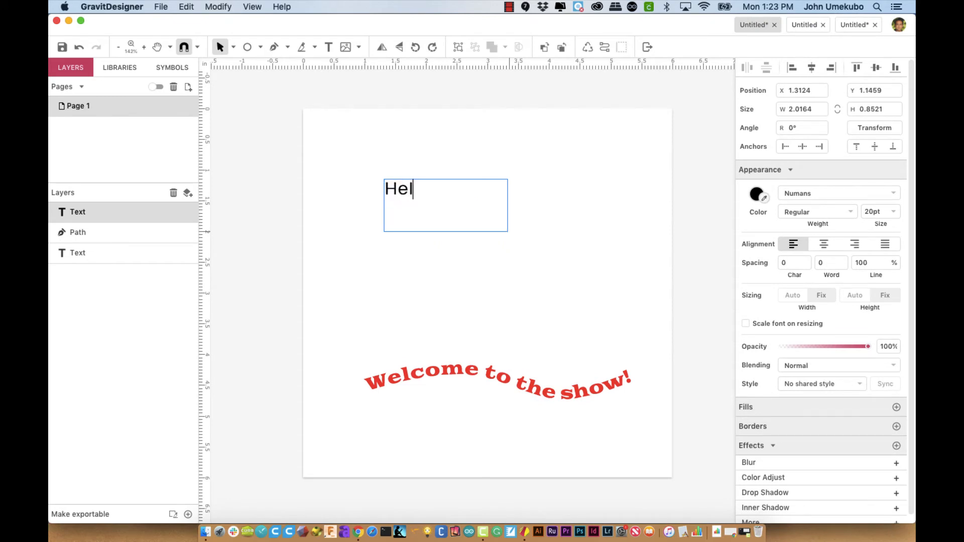
type("lo!")
key("Escape")
Step: Set the "Hello!" text's font to the web font Marko One
left_click(894, 192)
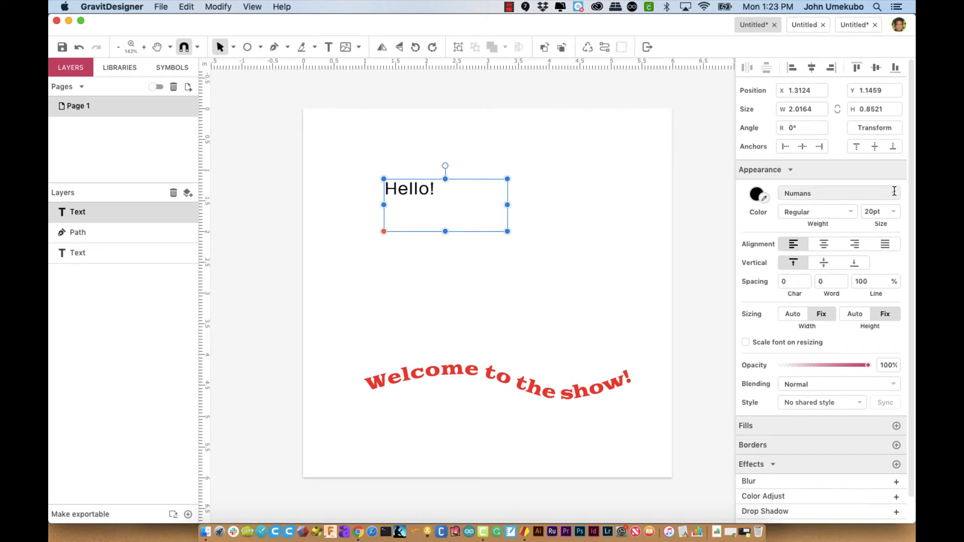
scroll(854, 260, "up", 5)
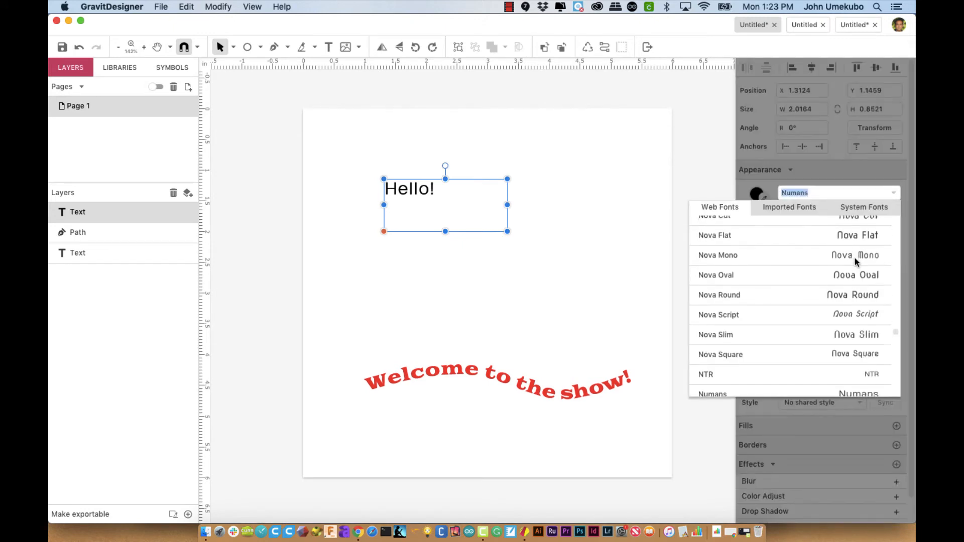
scroll(854, 260, "up", 1)
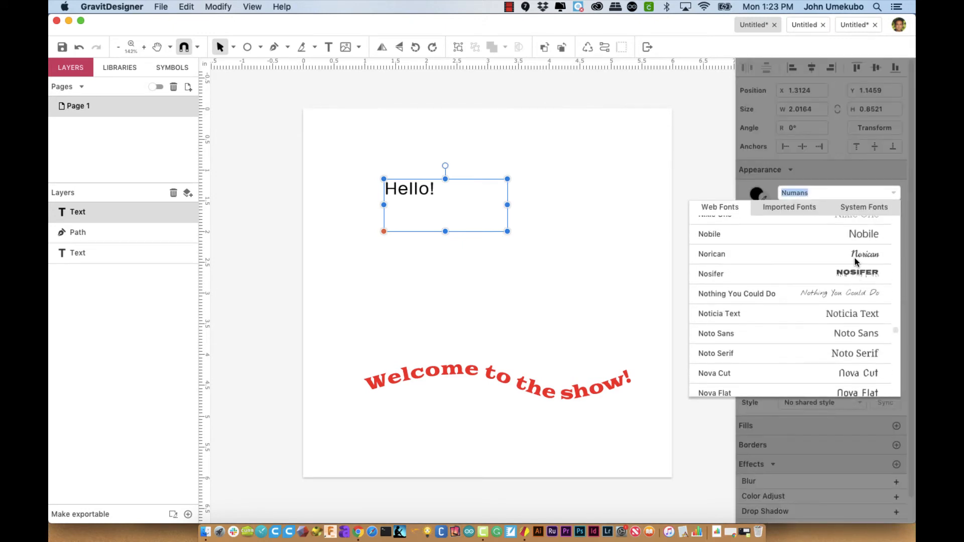
scroll(855, 259, "up", 9)
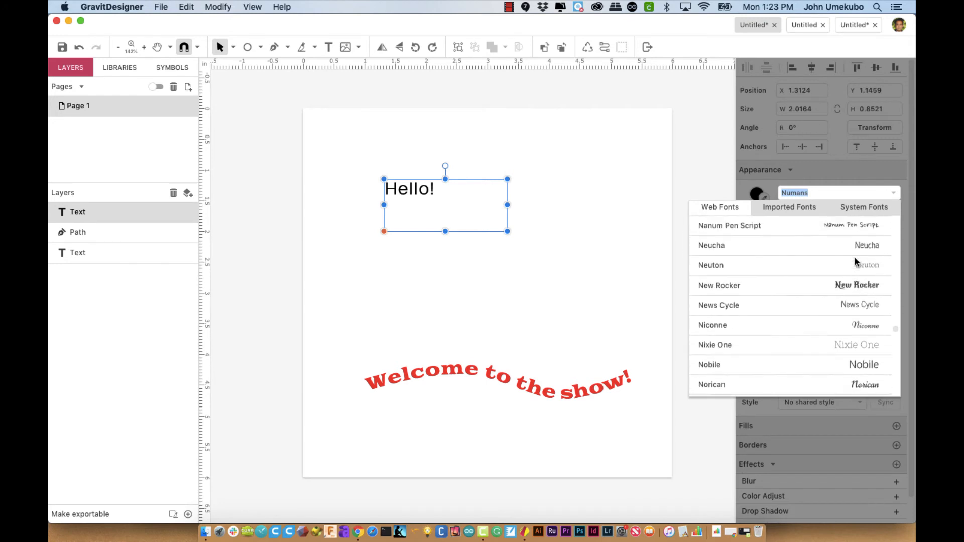
scroll(856, 261, "up", 15)
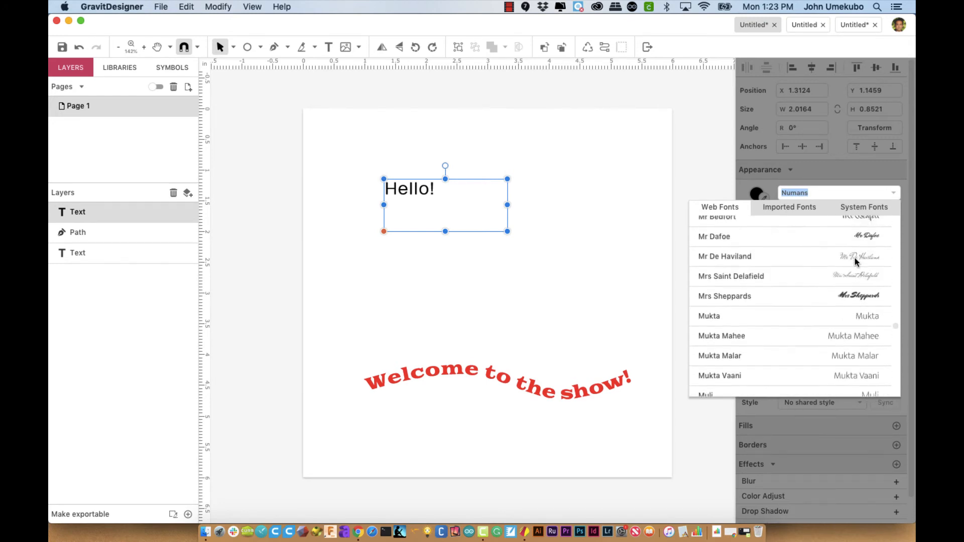
scroll(854, 260, "up", 11)
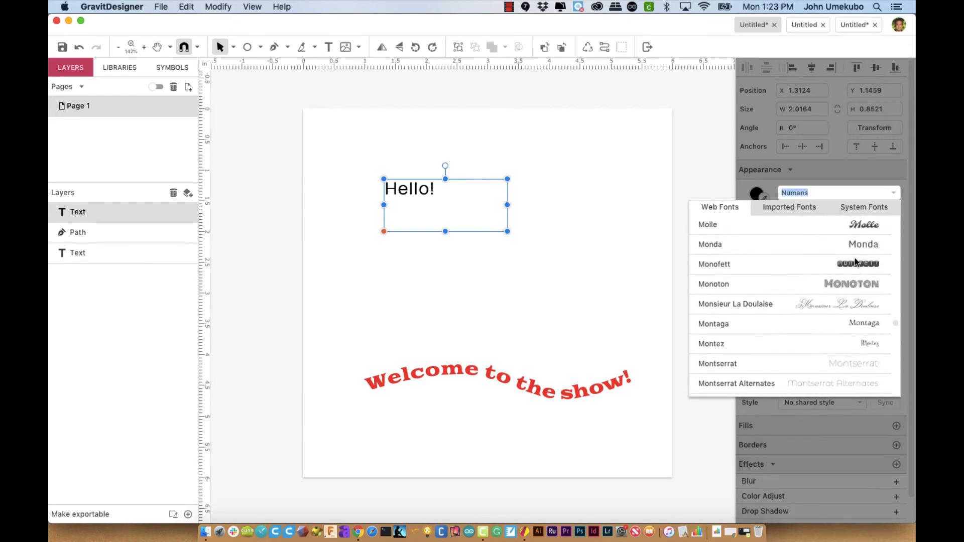
scroll(855, 261, "up", 7)
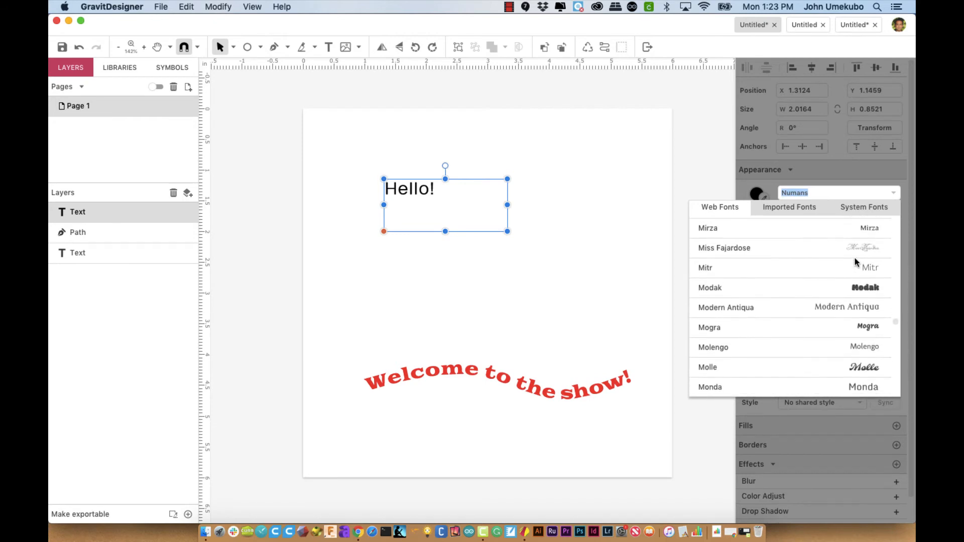
scroll(855, 261, "up", 10)
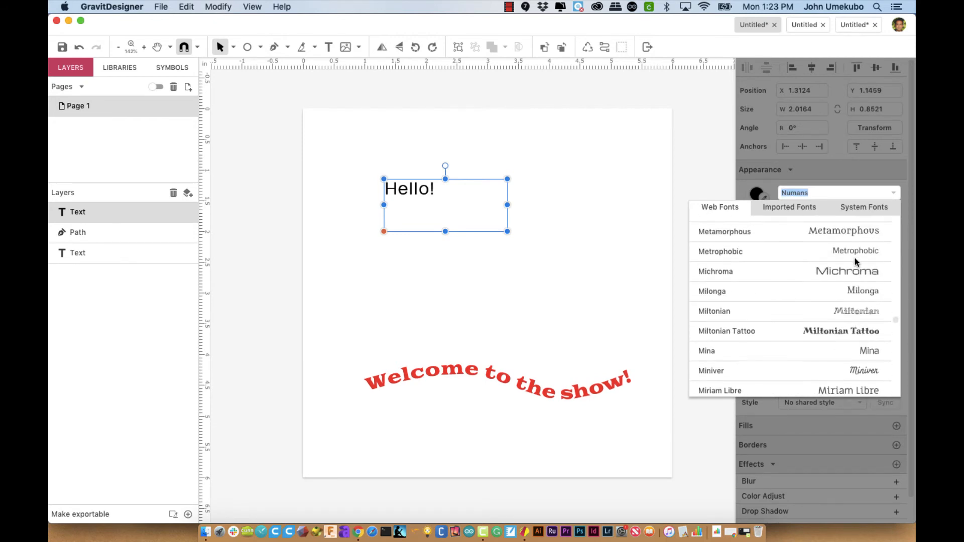
scroll(854, 258, "up", 5)
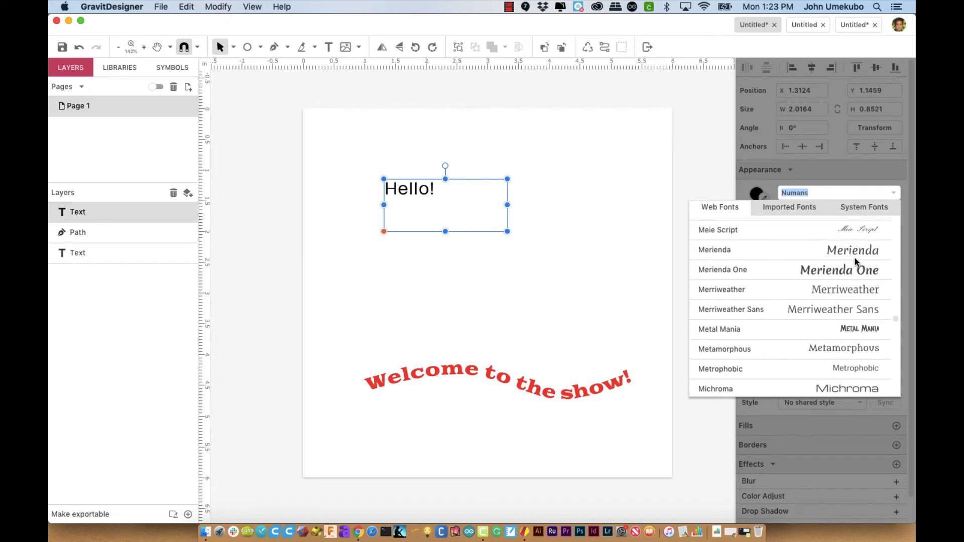
scroll(854, 258, "up", 18)
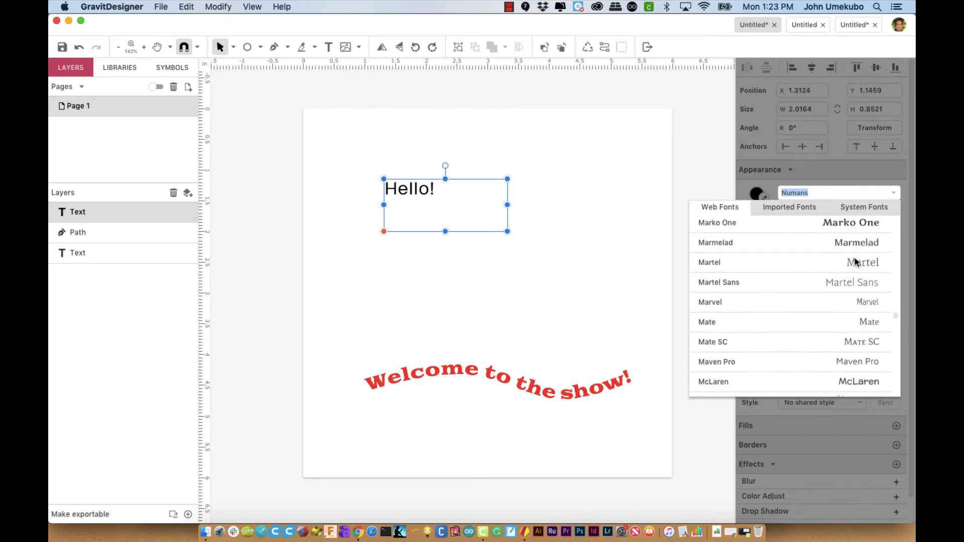
left_click(843, 337)
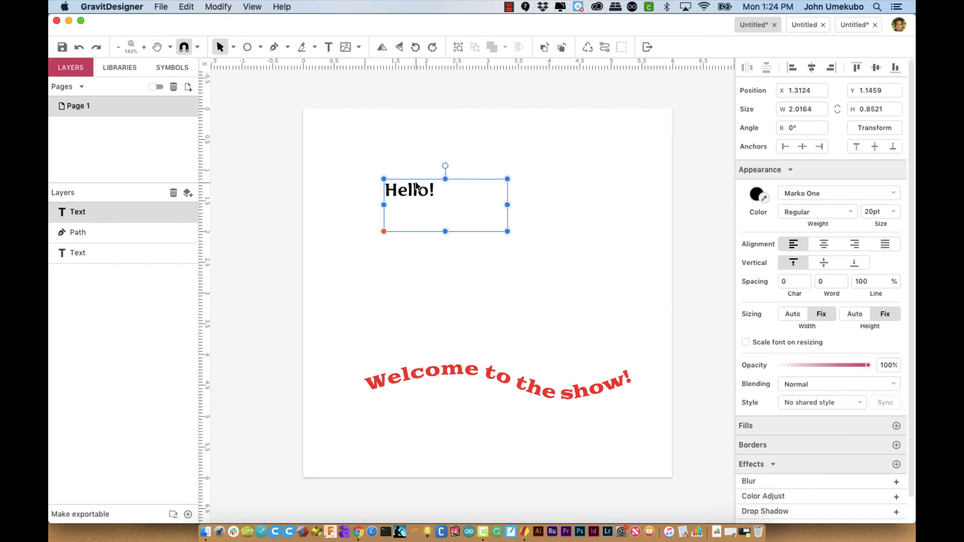
Step: Convert the "Hello!" text to a path and inspect its anchor points with the Subselect tool
left_click(604, 47)
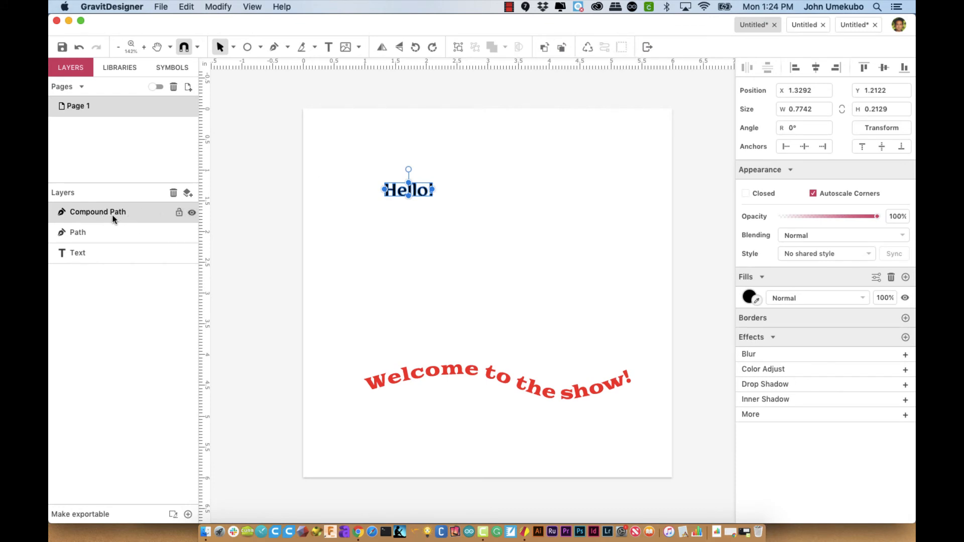
left_click(233, 48)
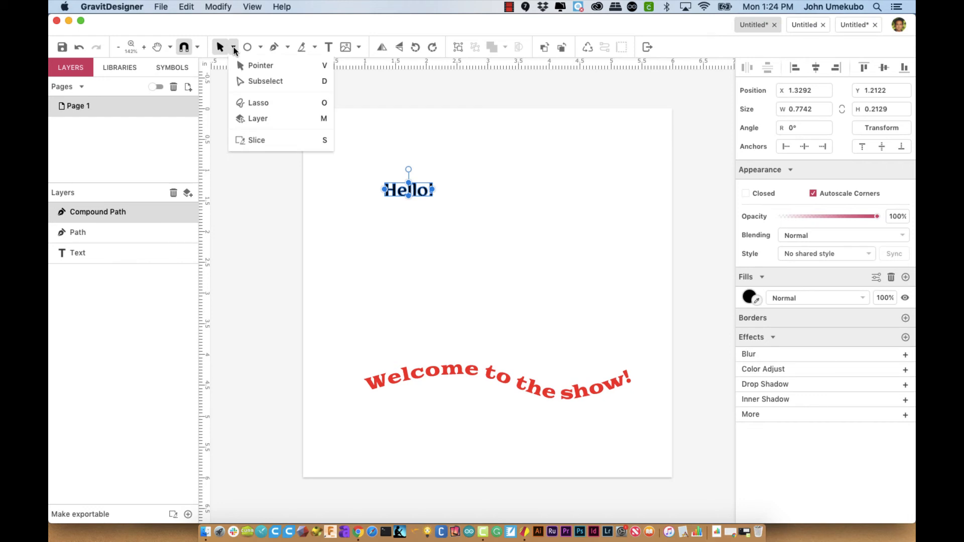
left_click(259, 83)
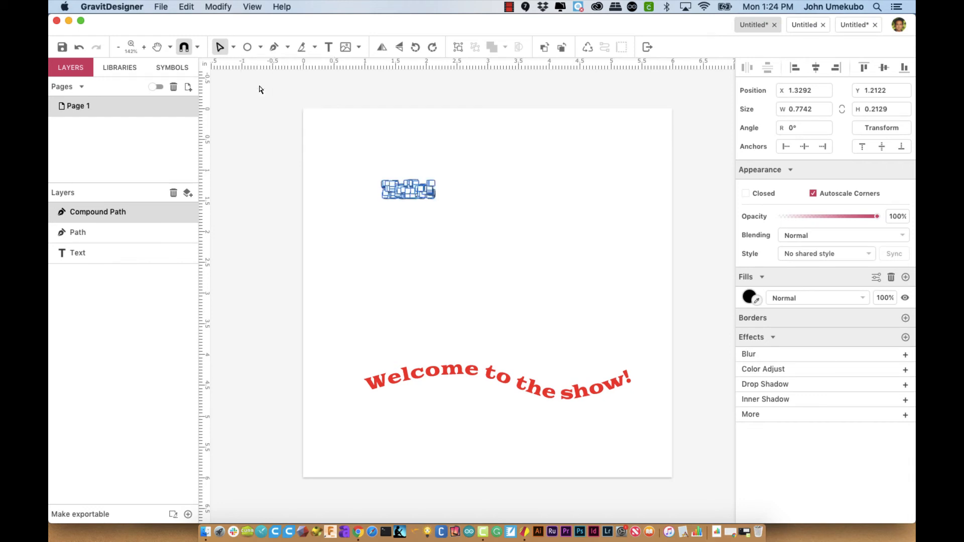
scroll(394, 182, "up", 5)
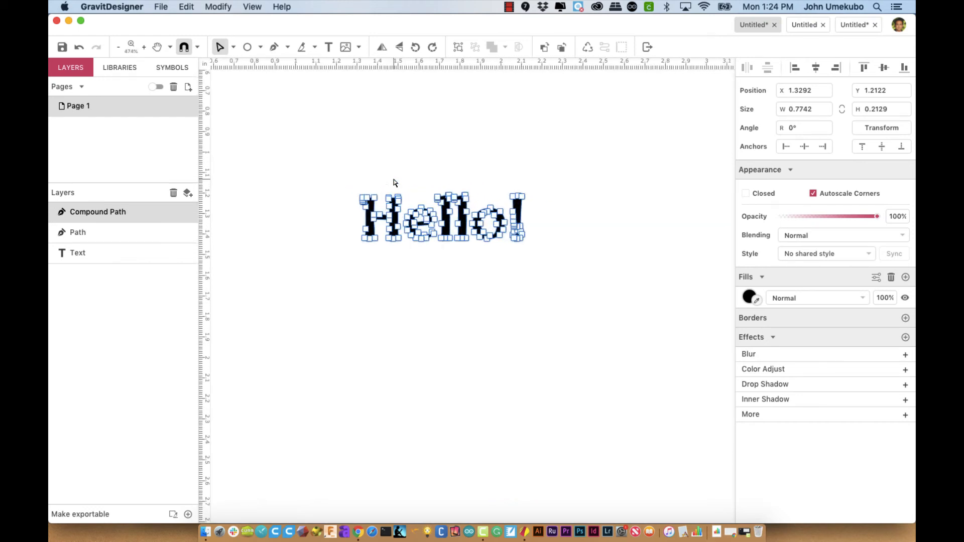
scroll(394, 183, "up", 4)
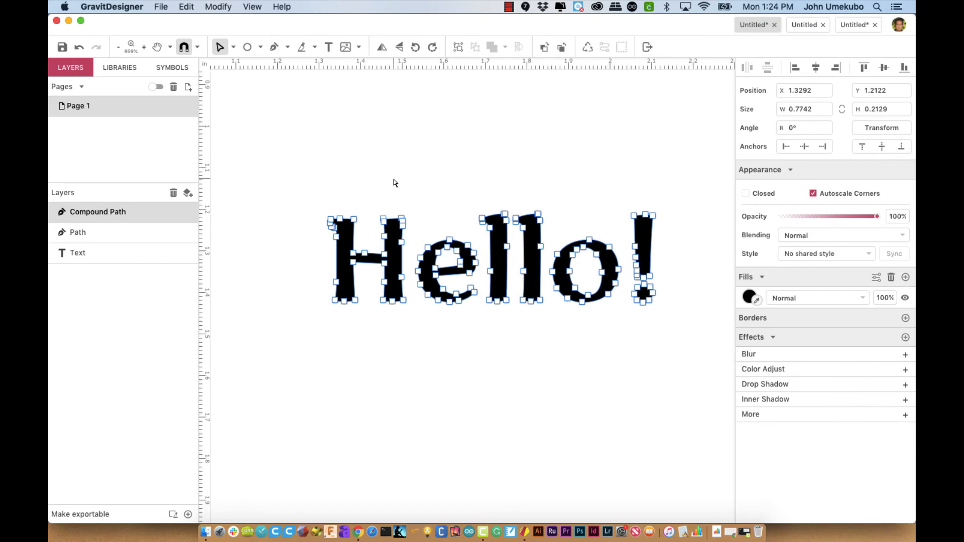
scroll(393, 193, "down", 8)
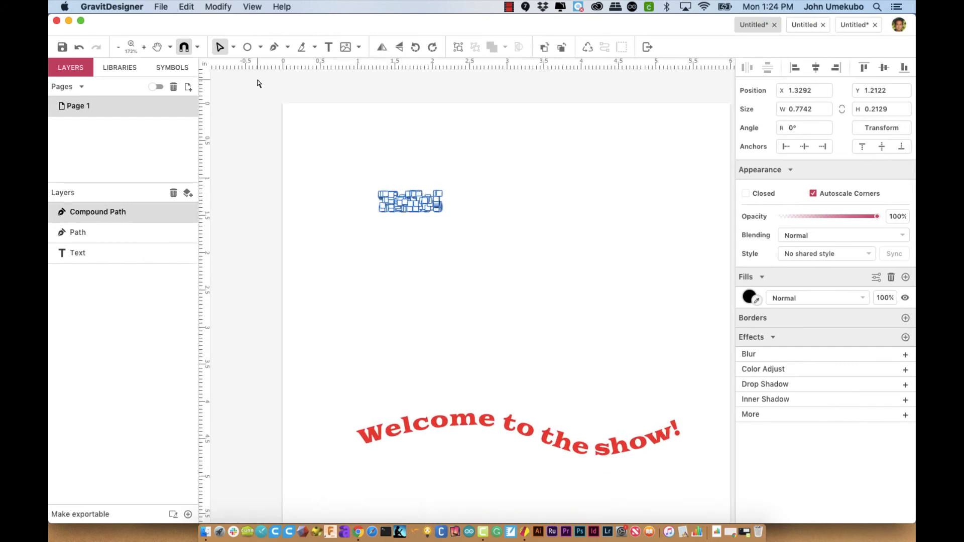
Step: Enlarge the "Hello!" path with the Pointer tool to about 4.28 by 1.79 in, with its left edge at about X 0.90 in
left_click(234, 46)
left_click(237, 65)
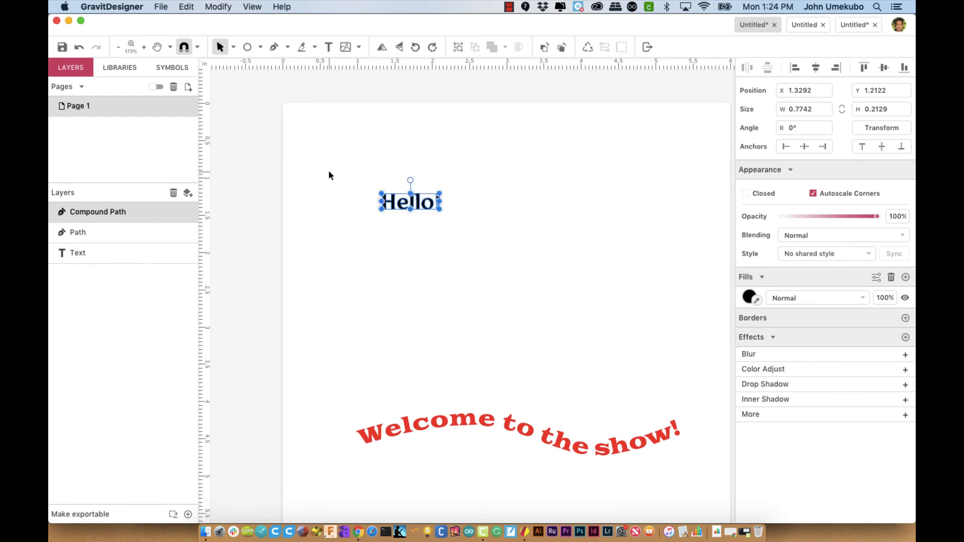
left_click_drag(440, 209, 666, 328)
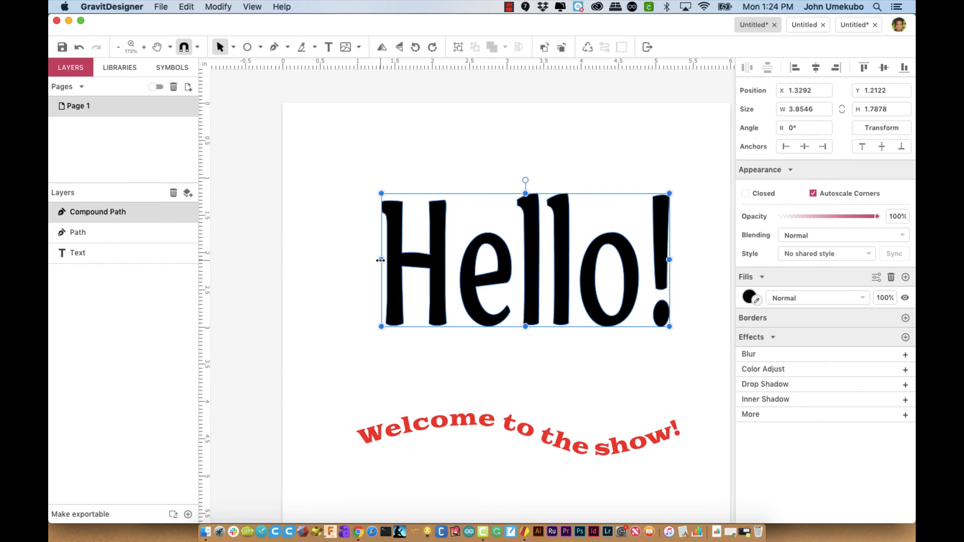
left_click_drag(383, 261, 348, 260)
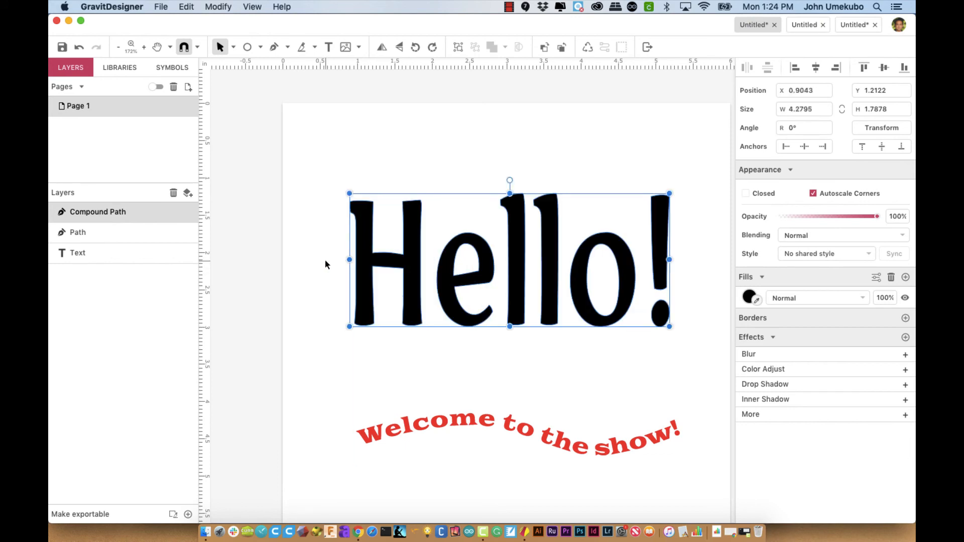
Step: With the Subselect tool, pull the H's lower-left anchor point outward to about X 0.43, Y 2.85 in to form a pointed foot
left_click(234, 51)
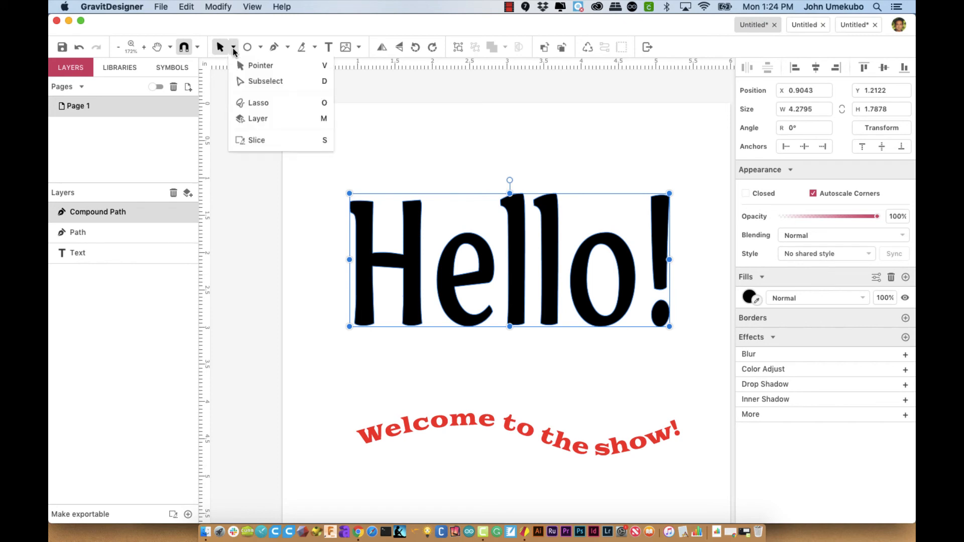
left_click(247, 85)
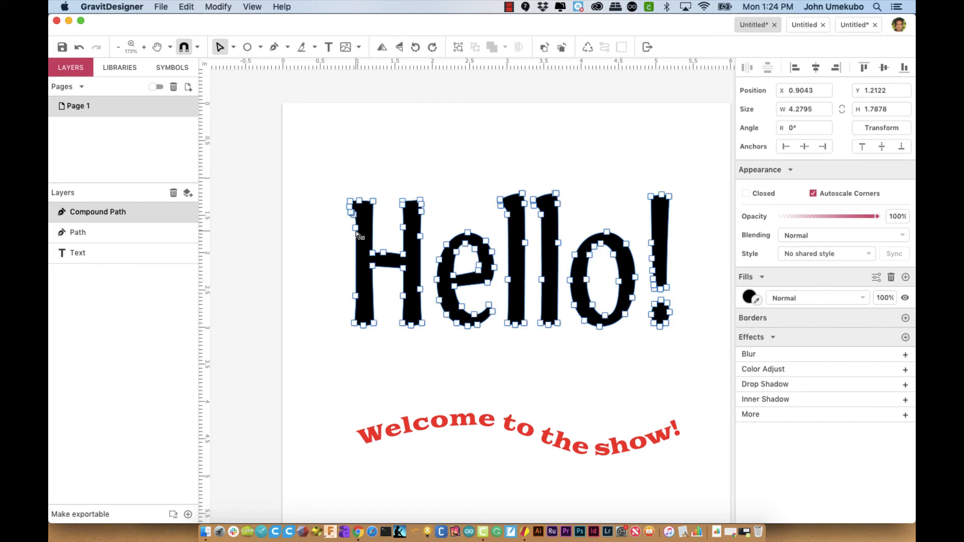
left_click(356, 298)
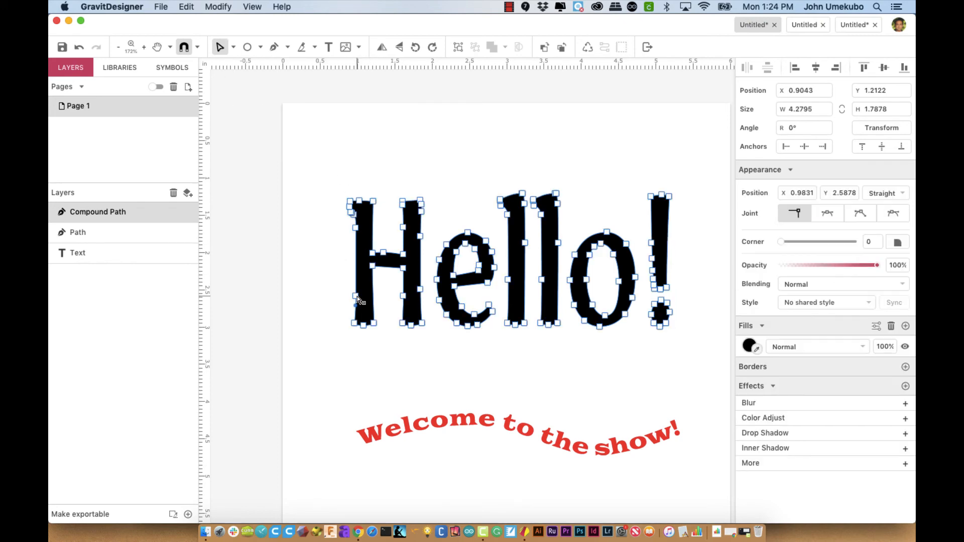
left_click_drag(356, 296, 315, 317)
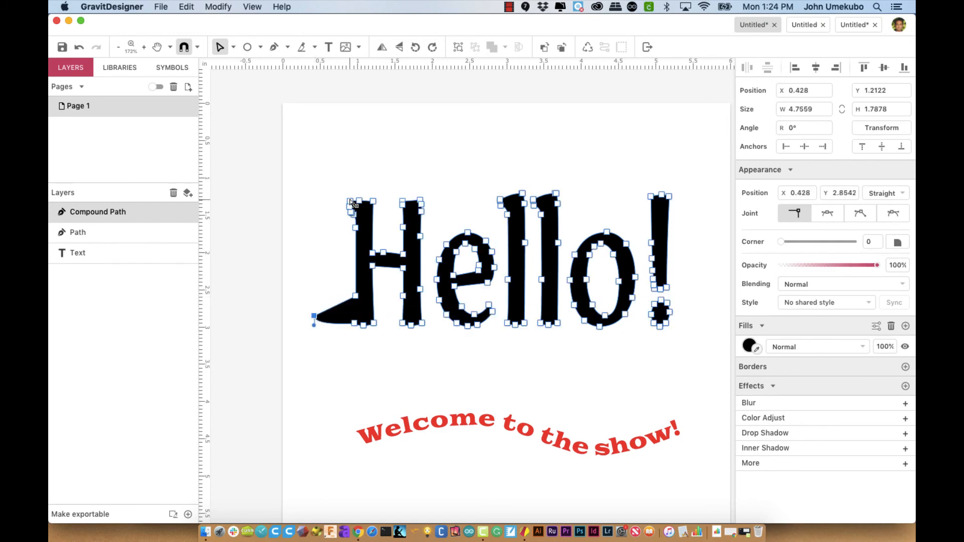
Step: Stretch the anchor point just below the H's upper-right corner outward to about X 2.03, Y 1.36 in
left_click(420, 201)
scroll(420, 201, "up", 5)
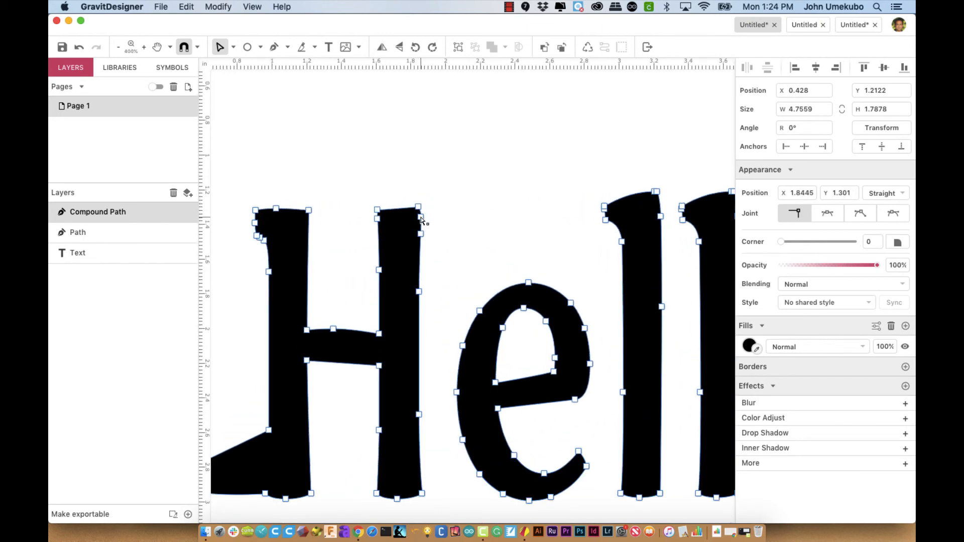
left_click(421, 217)
left_click_drag(422, 219, 451, 216)
Step: Raise the middle anchor point on the H's crossbar to about X 1.35, Y 1.85 in, and deselect the path
scroll(451, 216, "down", 3)
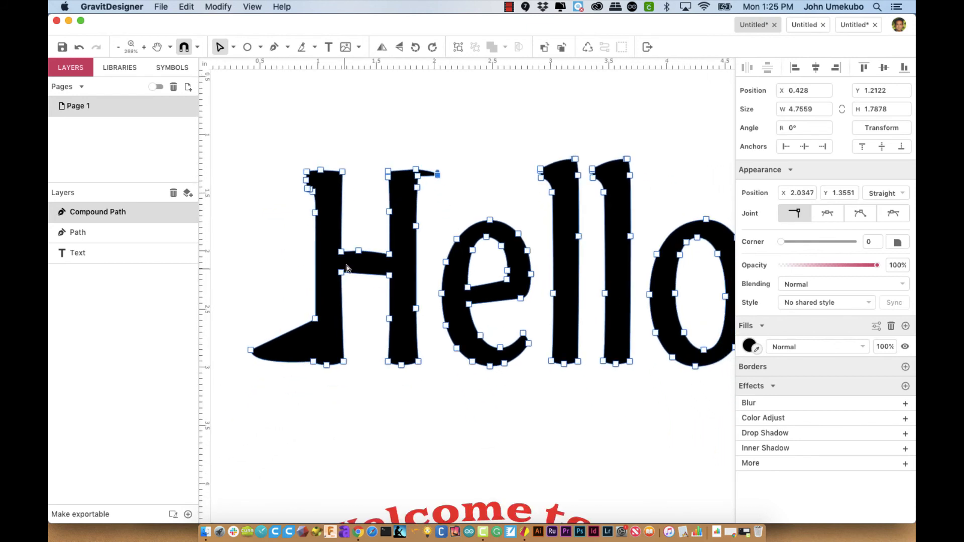
left_click_drag(358, 251, 361, 237)
scroll(435, 298, "down", 5)
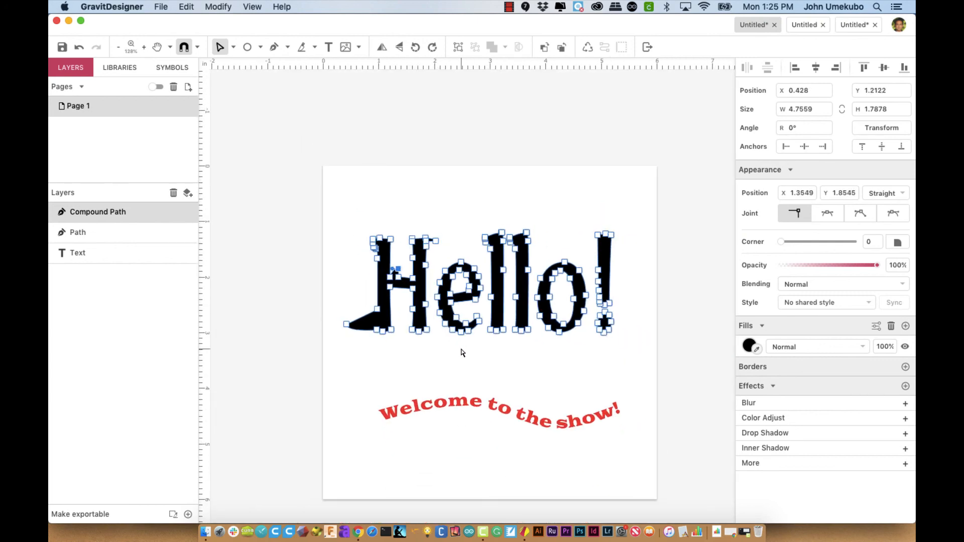
left_click(510, 364)
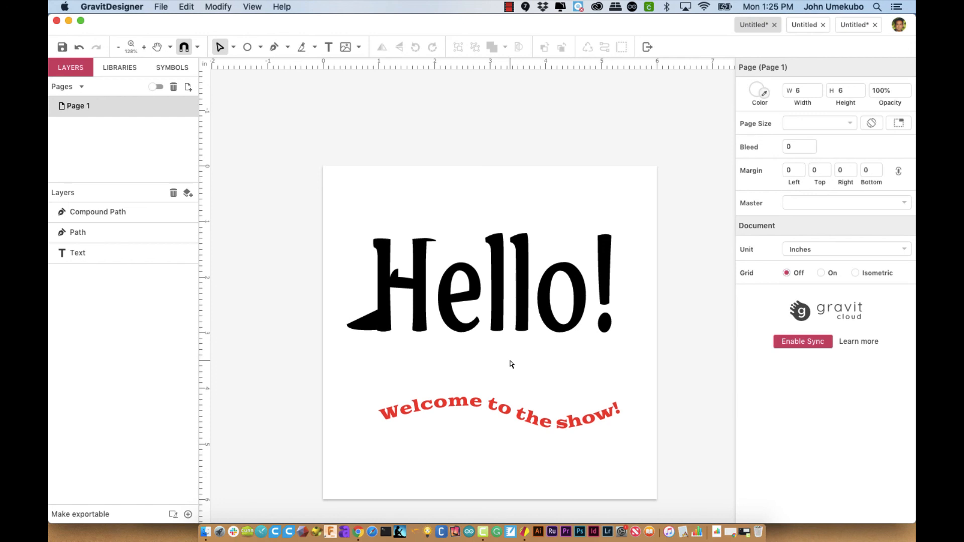
scroll(511, 364, "down", 2)
scroll(510, 363, "right", 2)
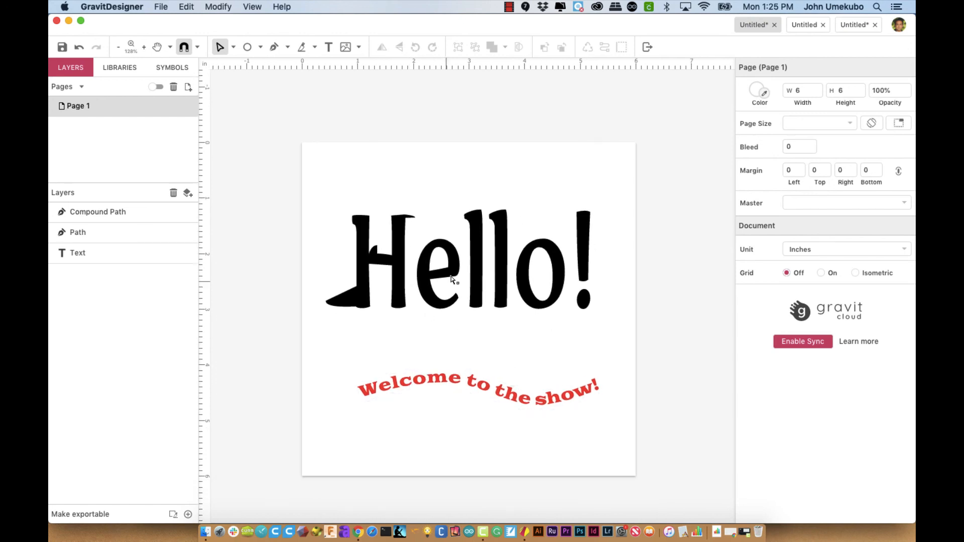